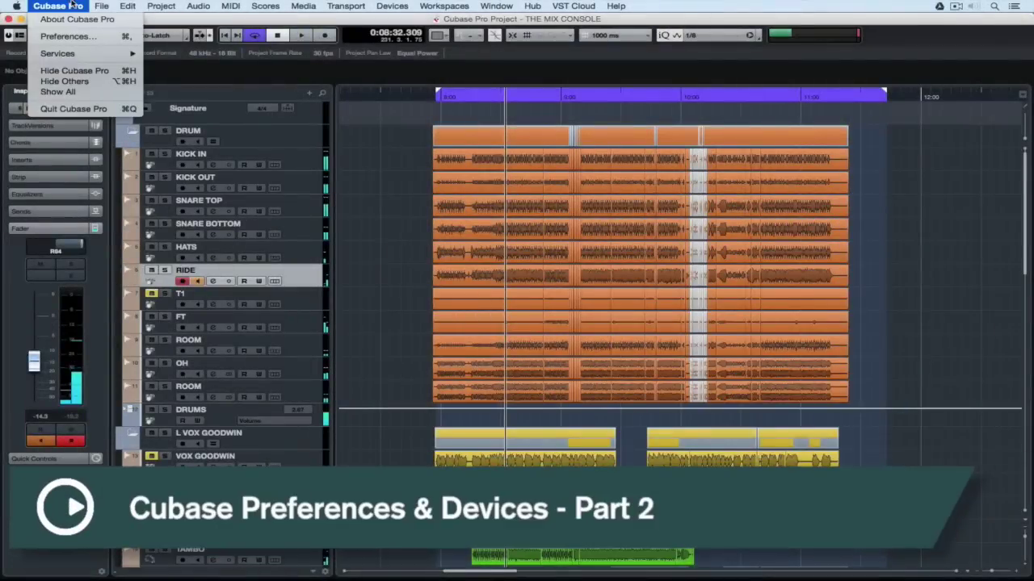
Step: Tick Enlarge Selected Track in the Project & MixConsole preferences and confirm with OK
left_click(68, 36)
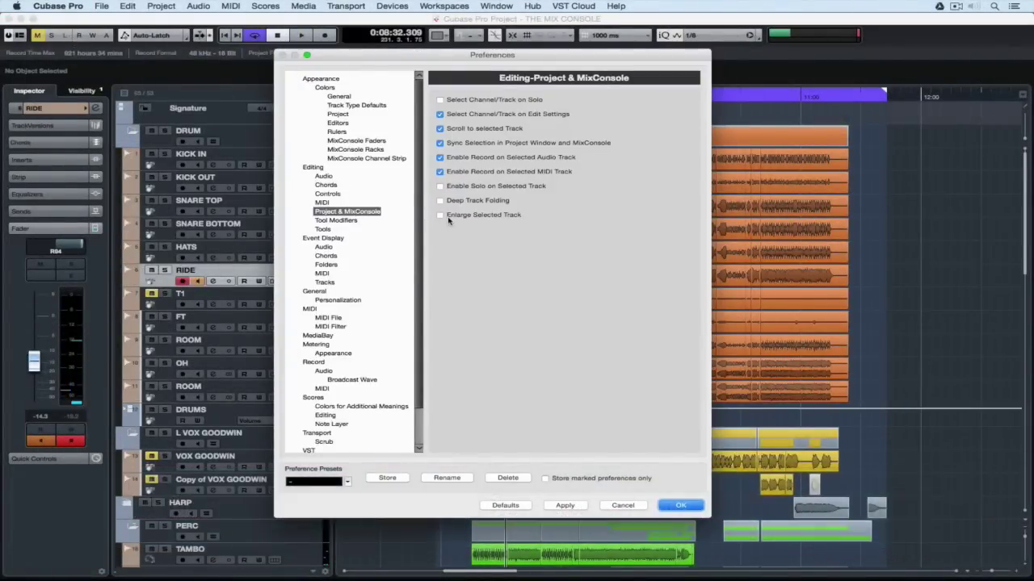
left_click(441, 216)
left_click(686, 506)
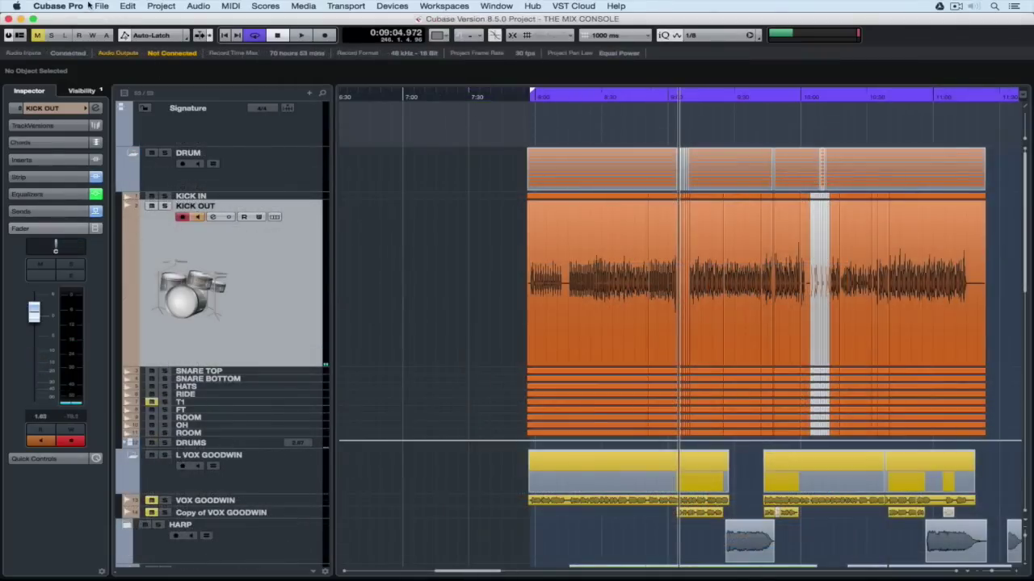
Step: Store the current preferences as a preset named CURRENT PRESET
left_click(84, 5)
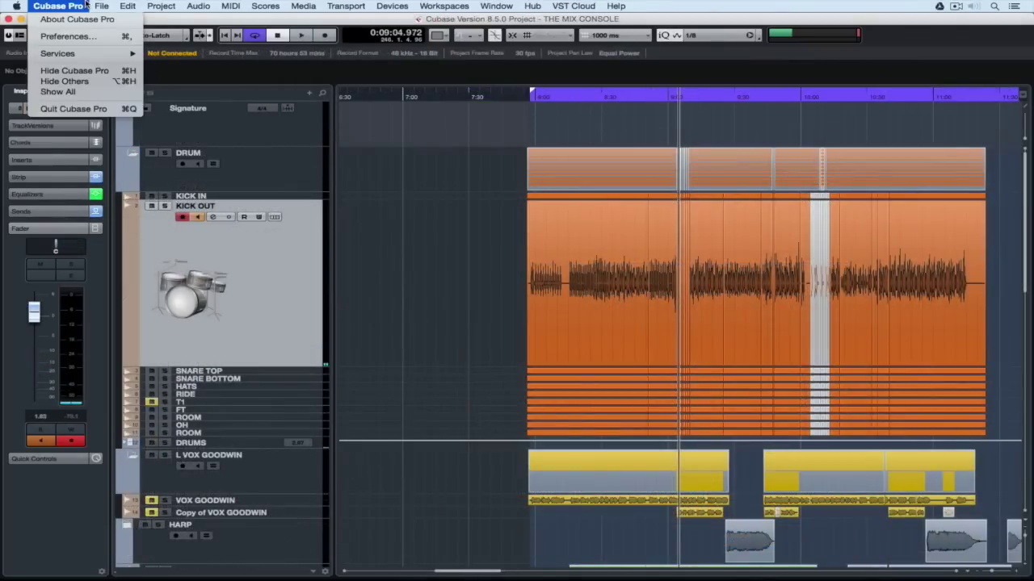
left_click(69, 36)
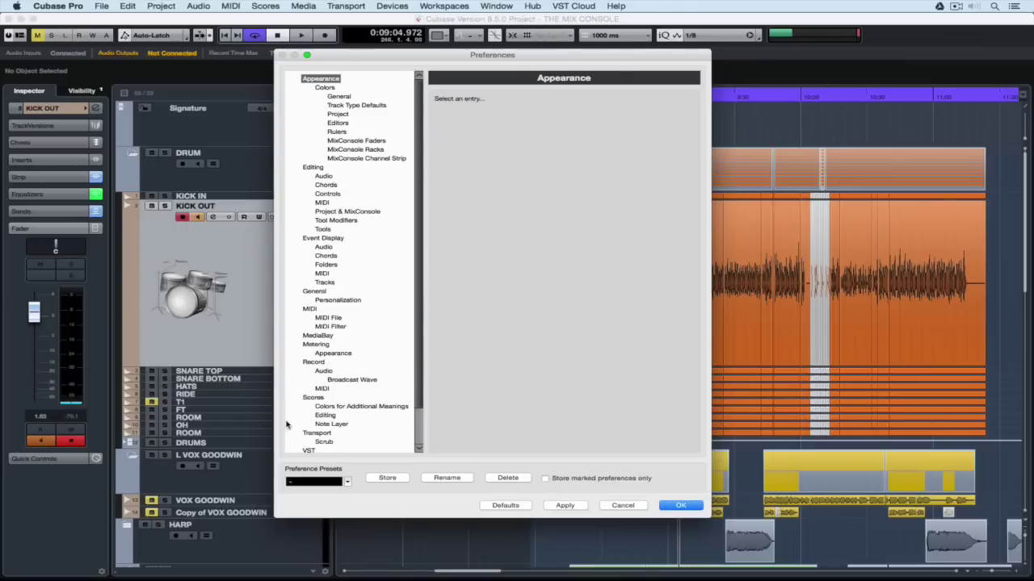
left_click(376, 479)
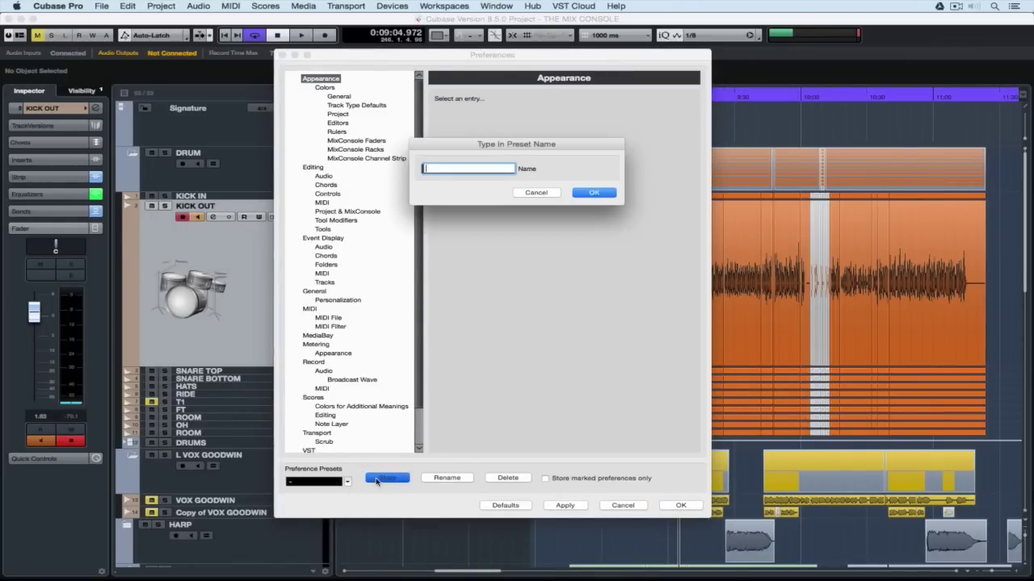
type("cURRENT PRESETS ANDY")
key("Return")
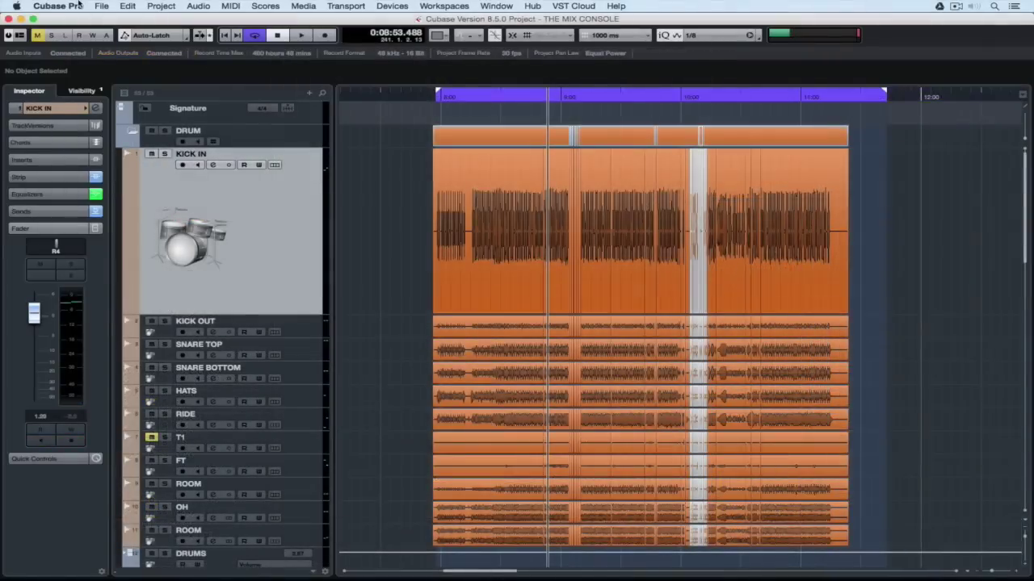
Step: Open the General preferences and keep English as the interface language
left_click(78, 5)
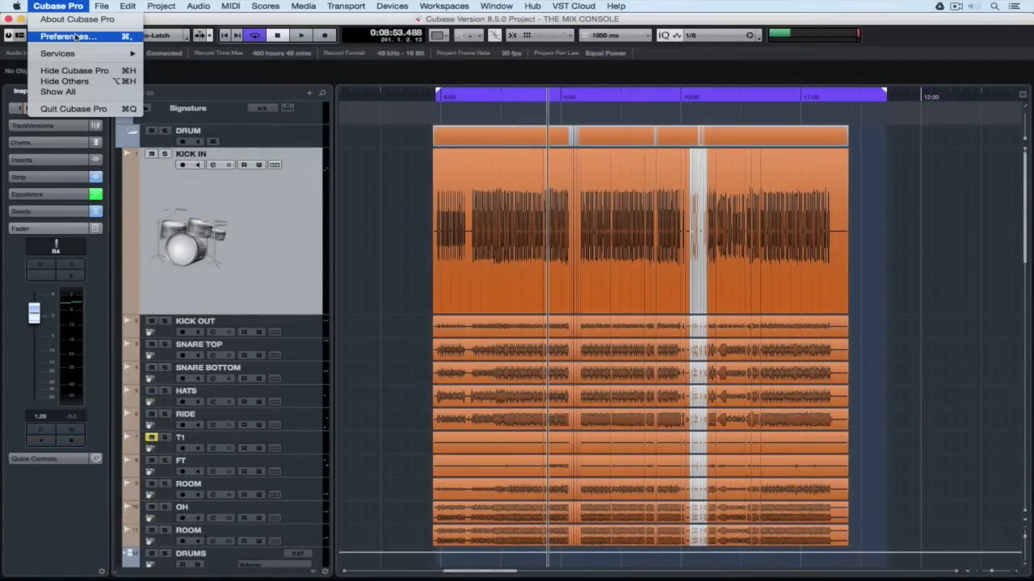
left_click(76, 36)
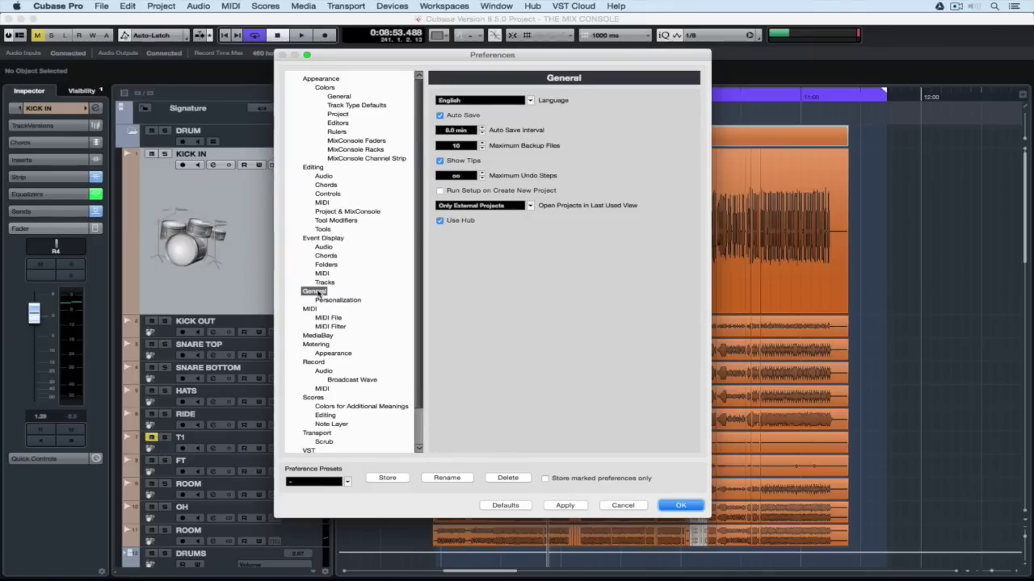
left_click(502, 103)
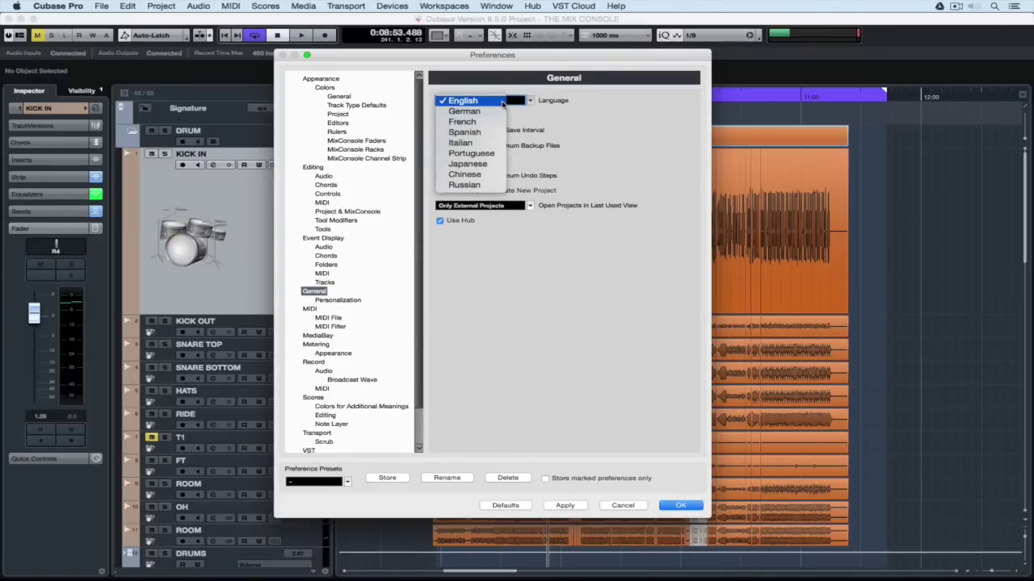
left_click(635, 107)
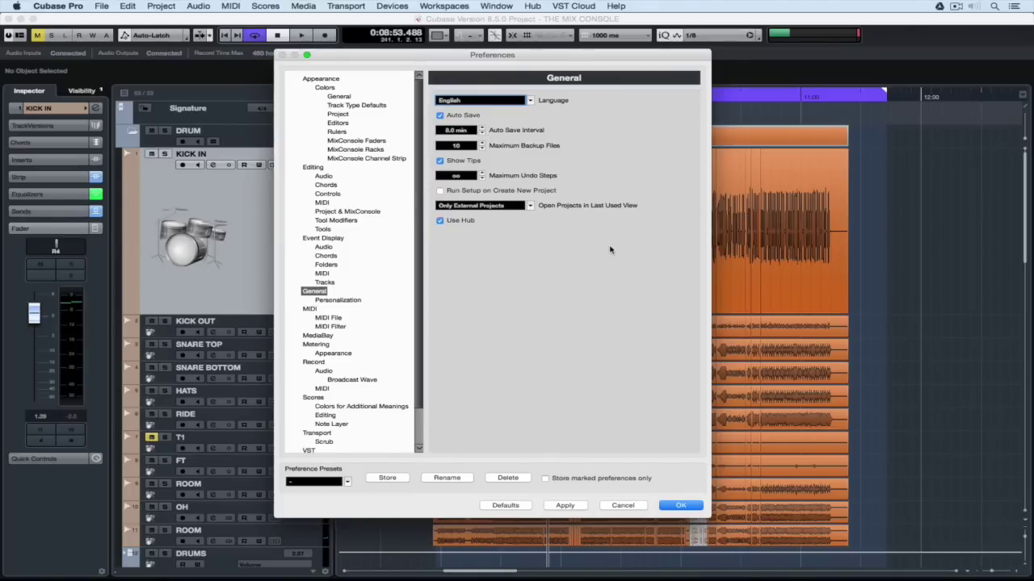
Step: Turn on Show Tips and Run Setup on Create New Project, then confirm
left_click(440, 160)
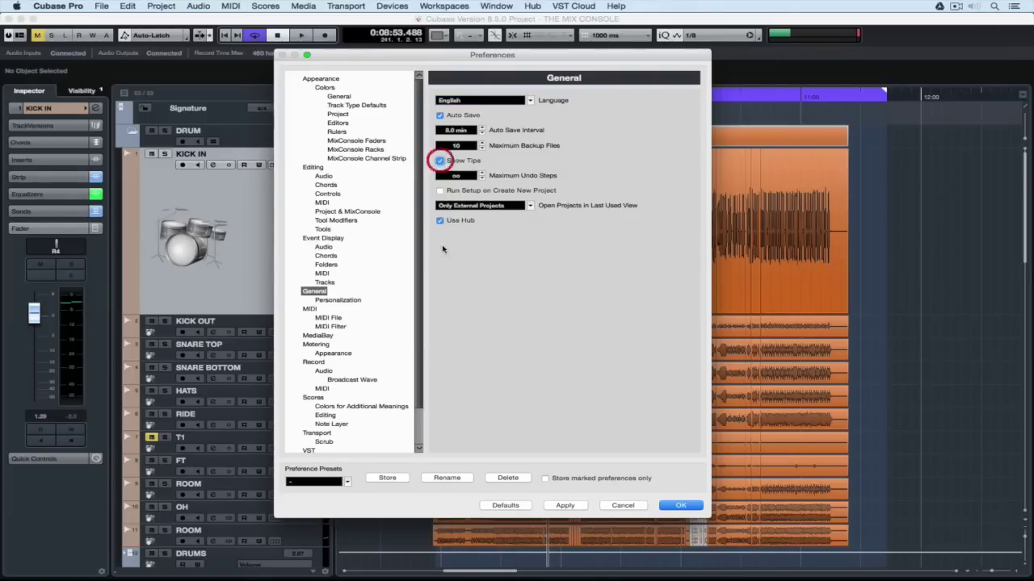
left_click(441, 220)
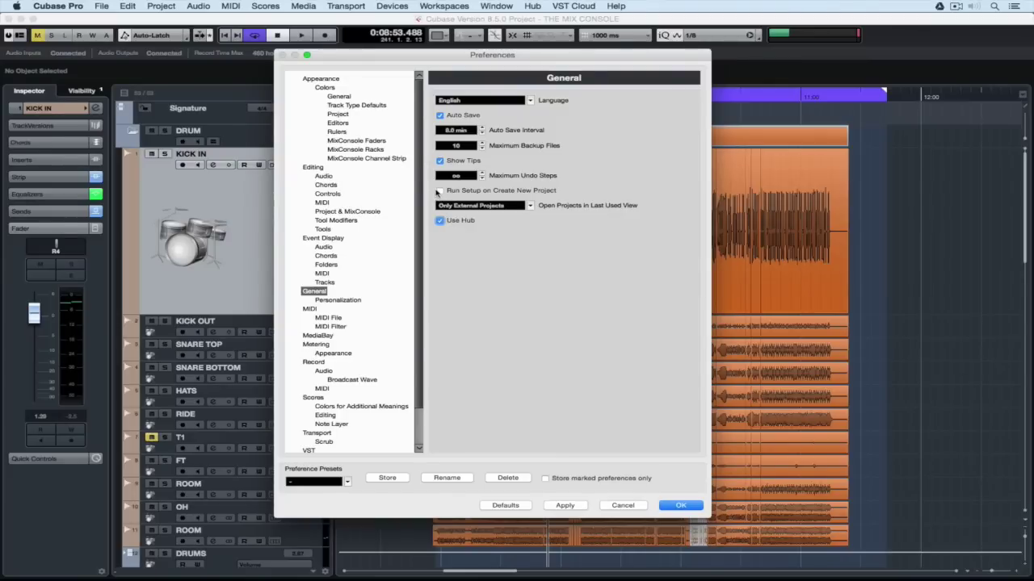
left_click(440, 191)
left_click(688, 503)
Step: Create a new Empty project, accepting its folder and the auto-opened Project Setup
left_click(687, 504)
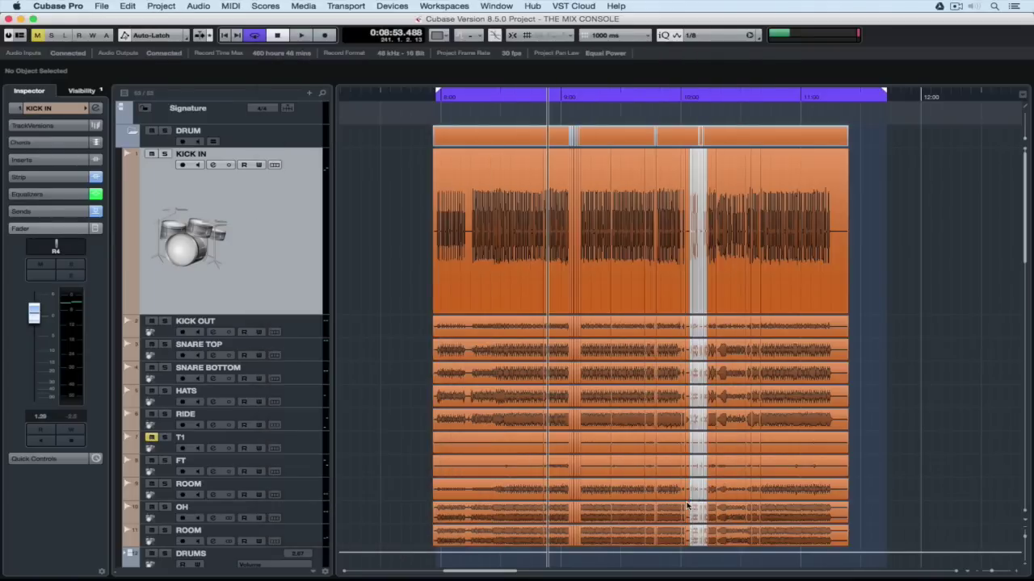
left_click(100, 5)
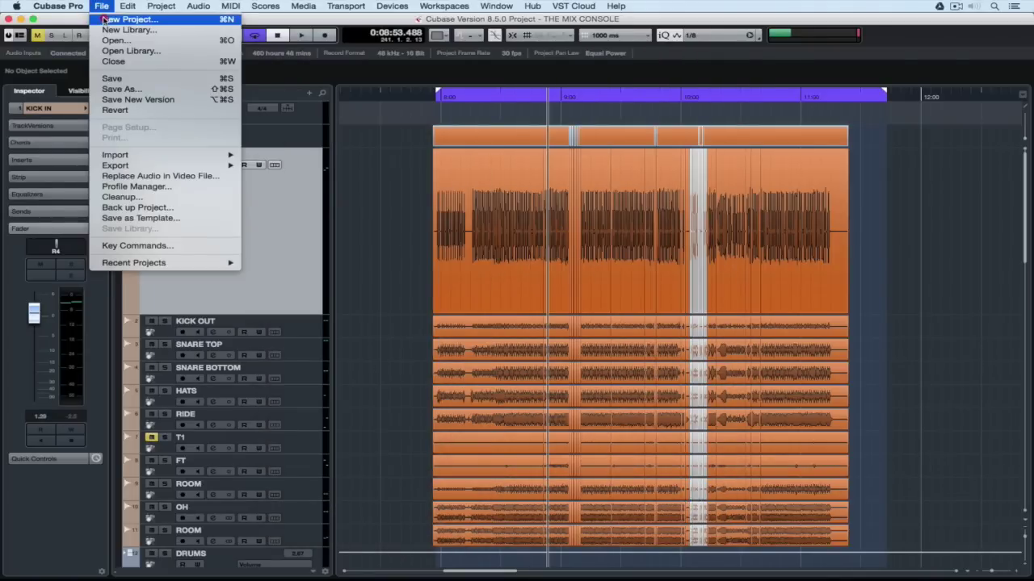
left_click(103, 21)
left_click(541, 188)
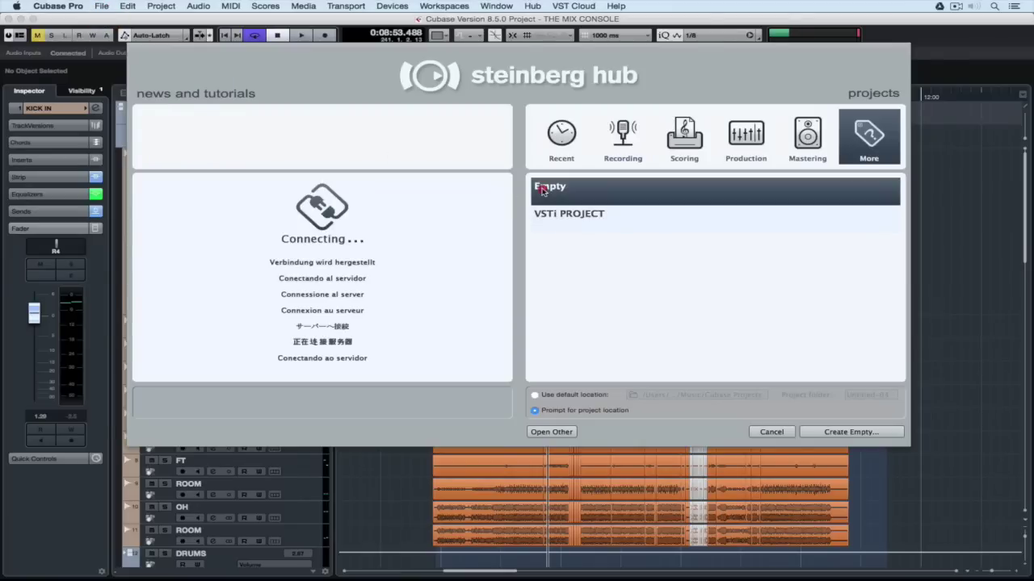
double_click(541, 189)
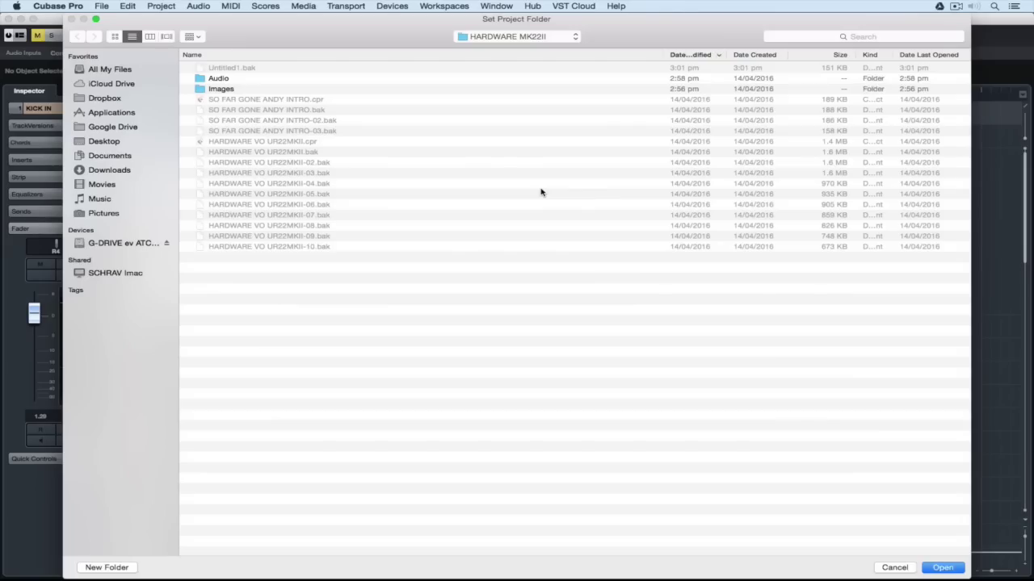
key("Escape")
key("shift+s")
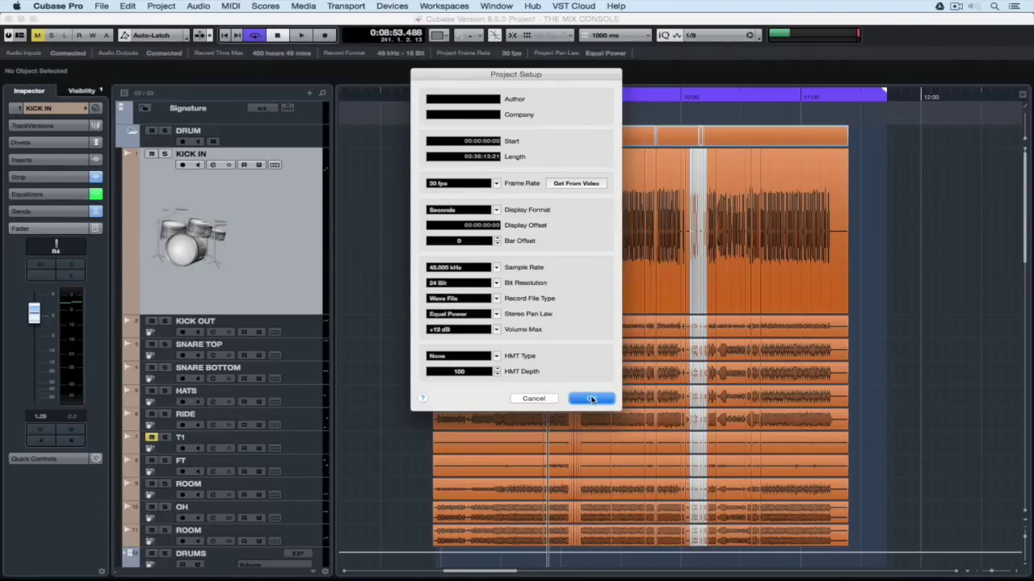
left_click(592, 399)
Step: Select the RIDE track and switch Enlarge Selected Track back on
left_click(297, 257)
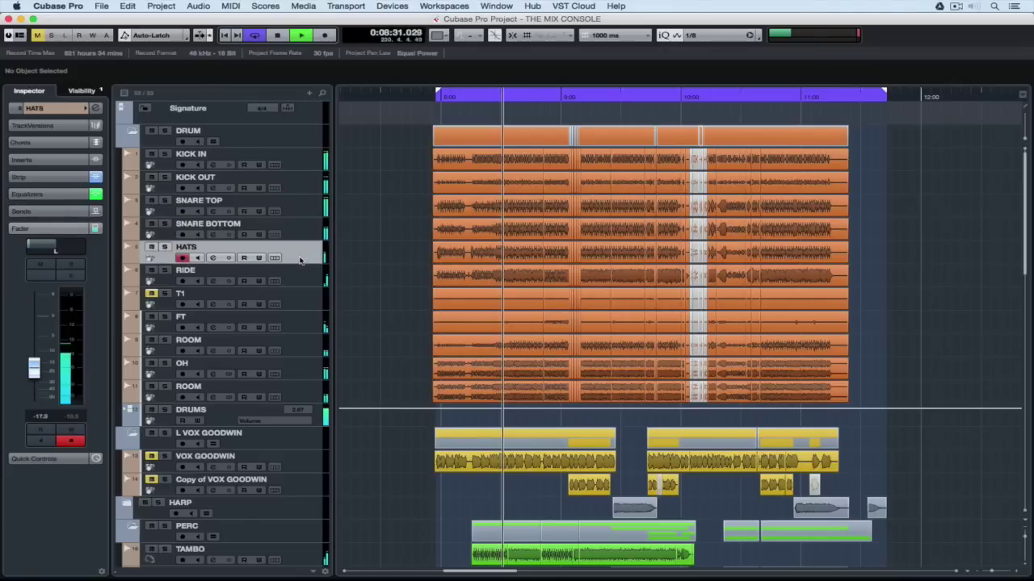
left_click(302, 276)
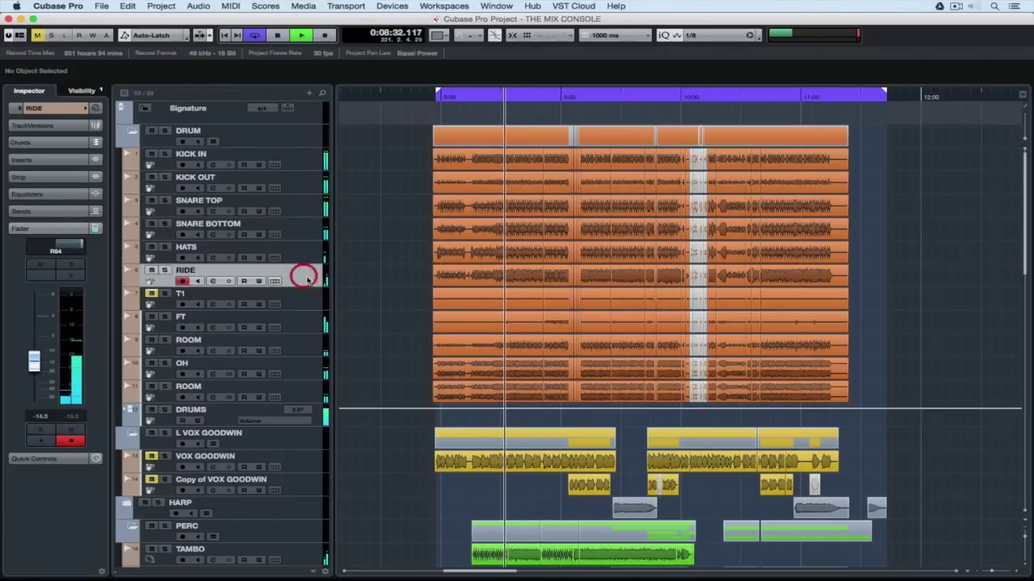
left_click(57, 6)
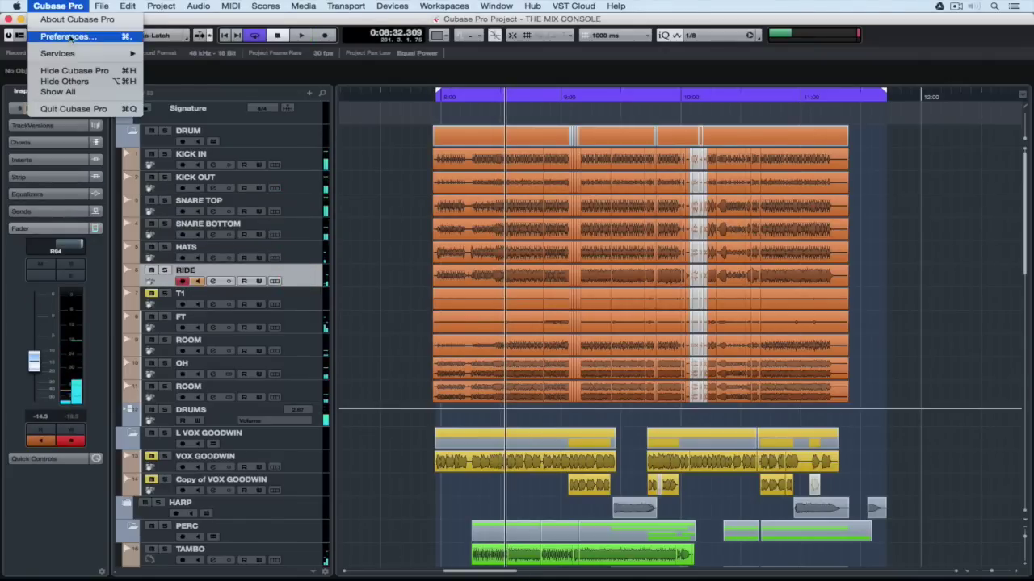
left_click(69, 36)
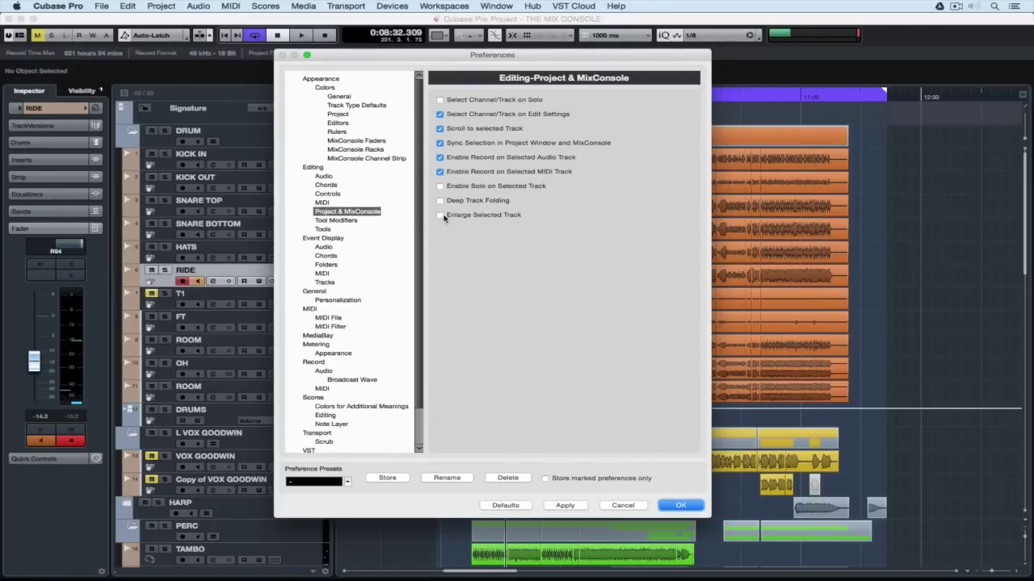
left_click(440, 216)
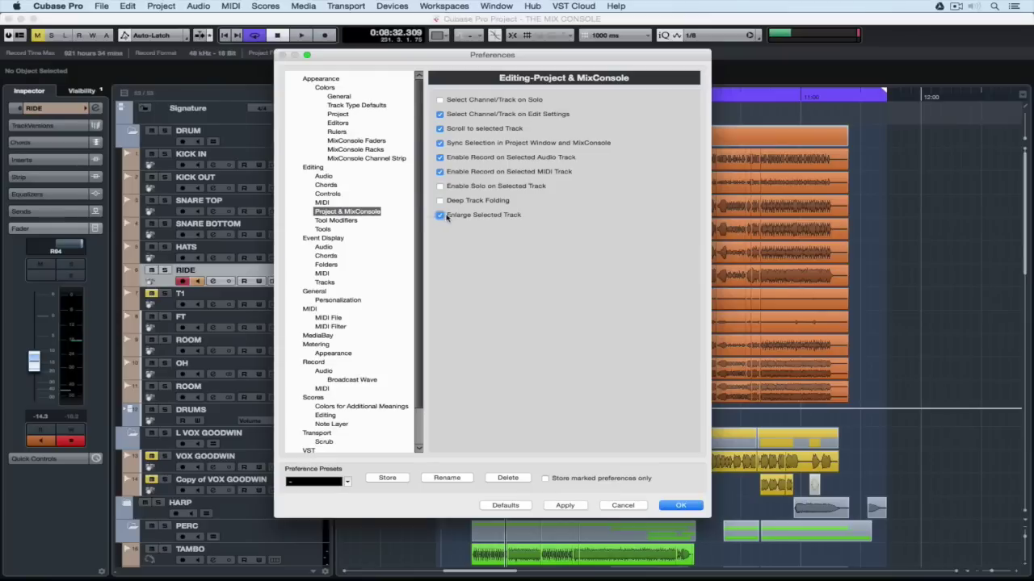
left_click(681, 506)
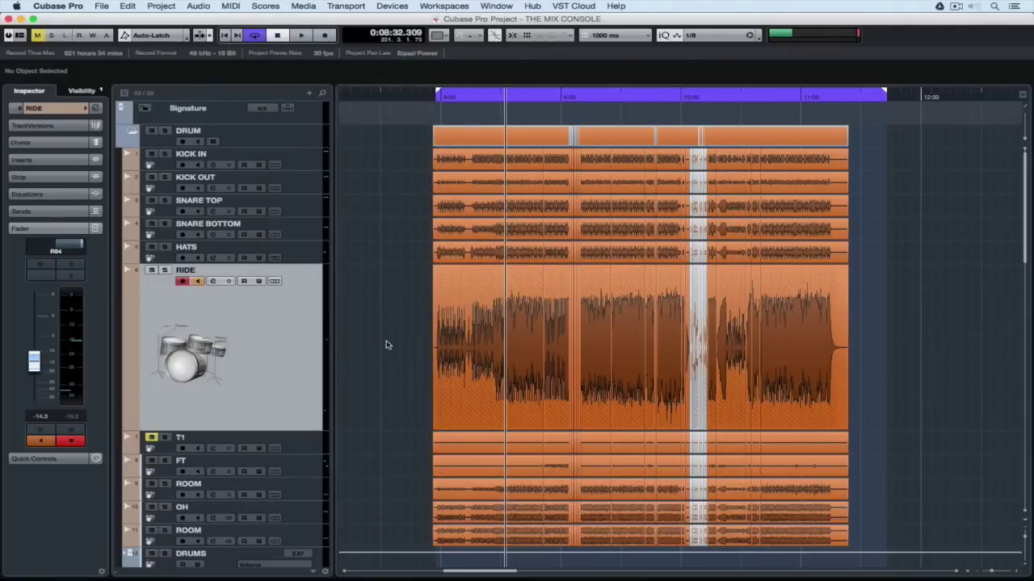
Step: Select the SNARE BOTTOM, HAMMOND and ROOM tracks to see each enlarge
left_click(309, 235)
scroll(302, 242, "down", 10)
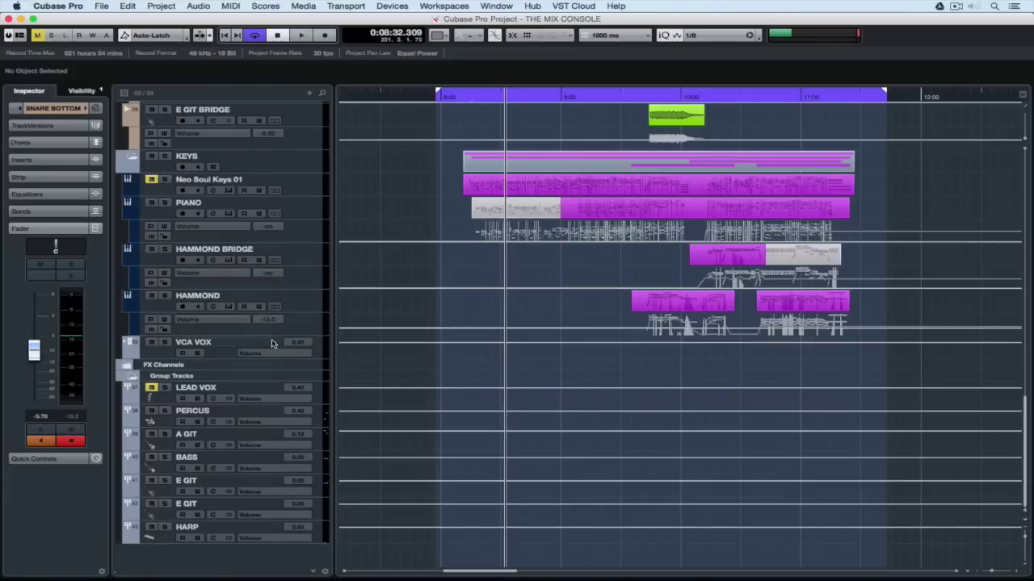
left_click(293, 311)
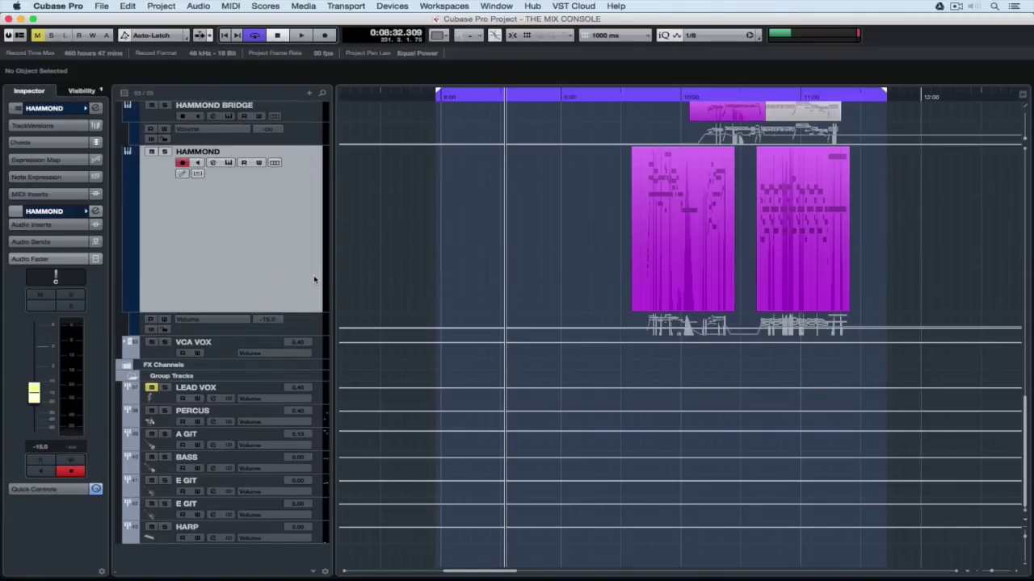
scroll(314, 279, "up", 10)
left_click(301, 230)
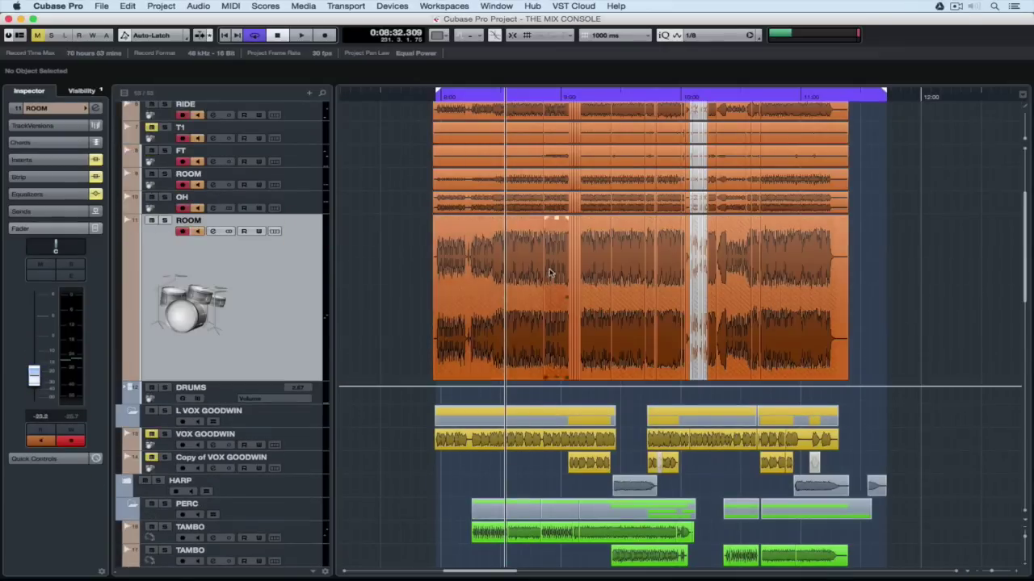
scroll(476, 269, "up", 8)
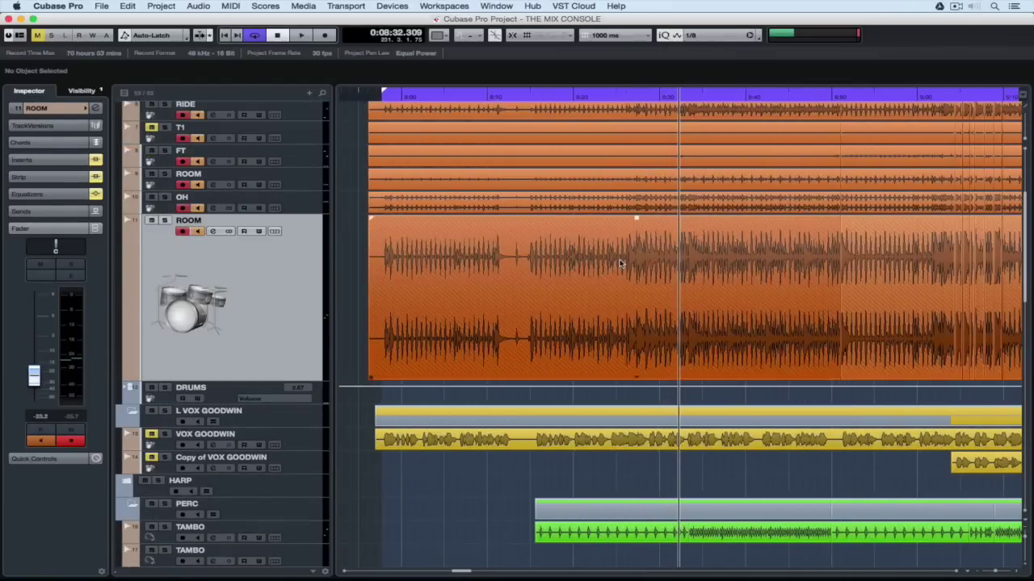
Step: Start playback and open the general colour preferences at the Focus Zone Background swatch
key("space")
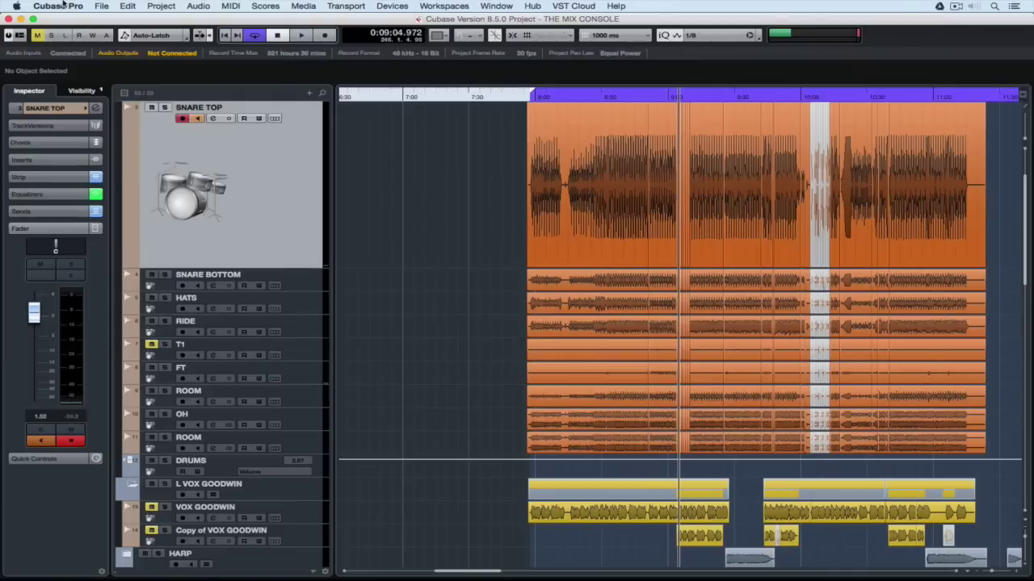
left_click(62, 4)
left_click(67, 37)
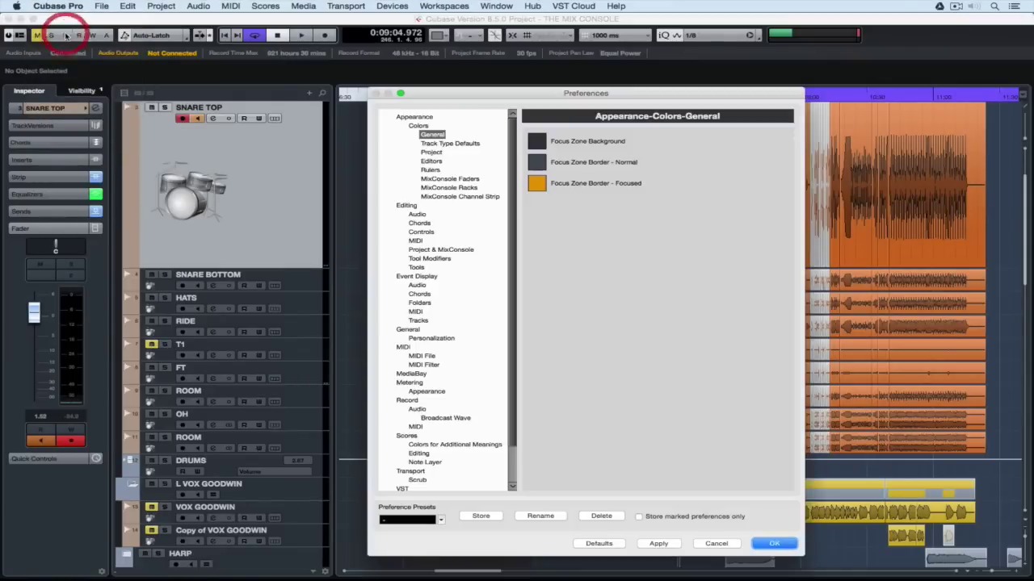
left_click(538, 143)
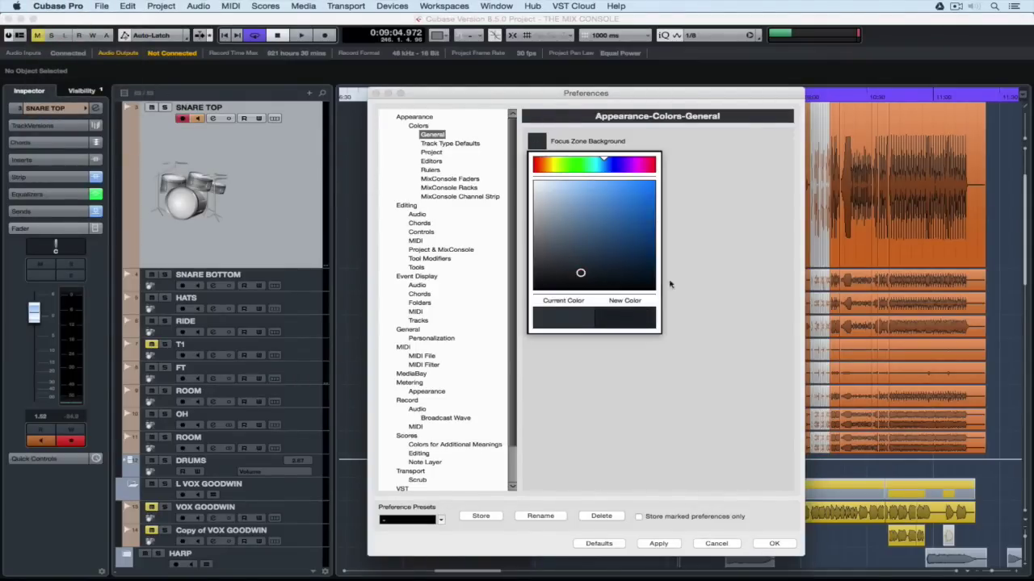
left_click(719, 285)
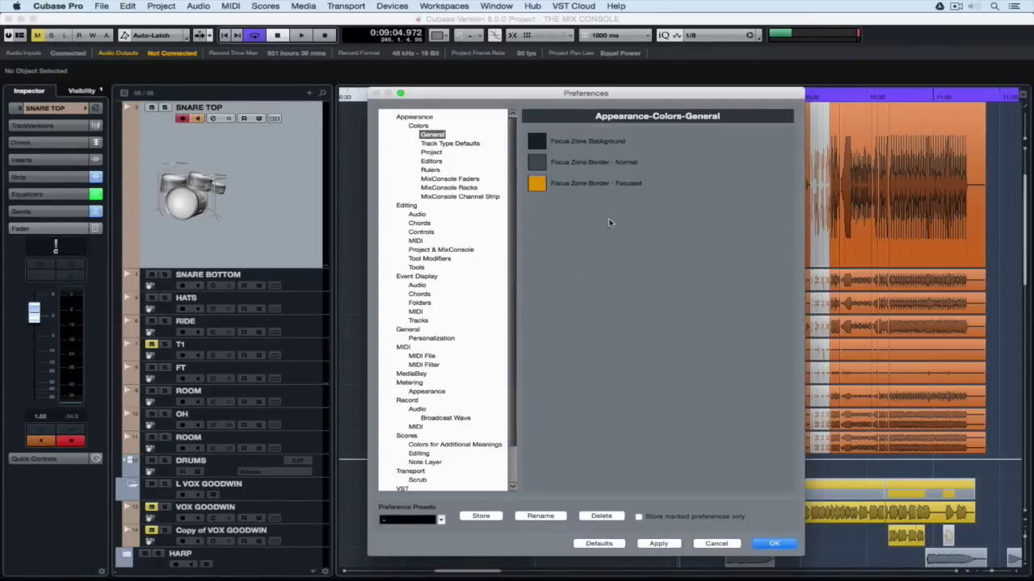
Step: Set the Focus Zone Border – Normal colour to bright green
left_click(539, 163)
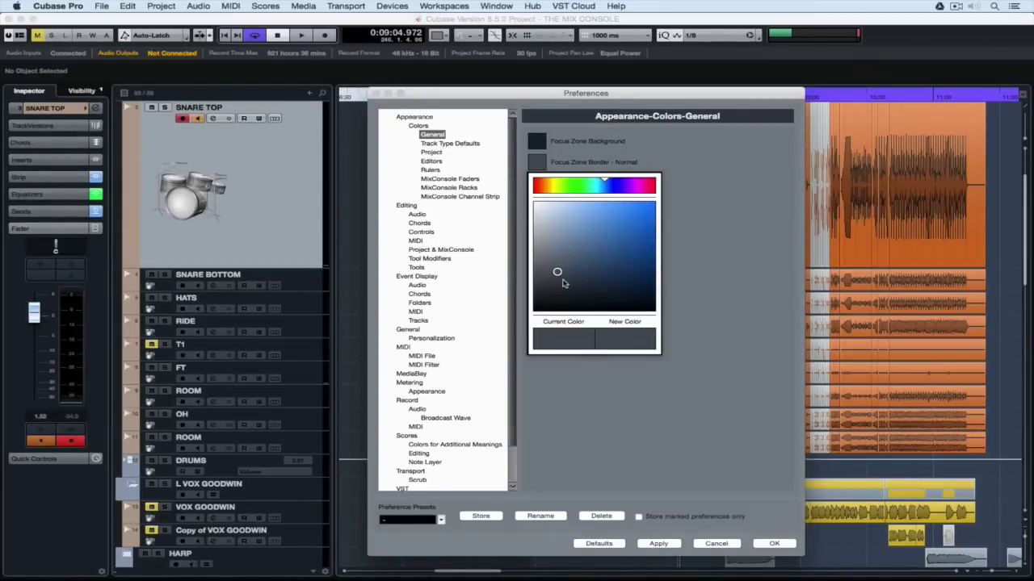
left_click(565, 191)
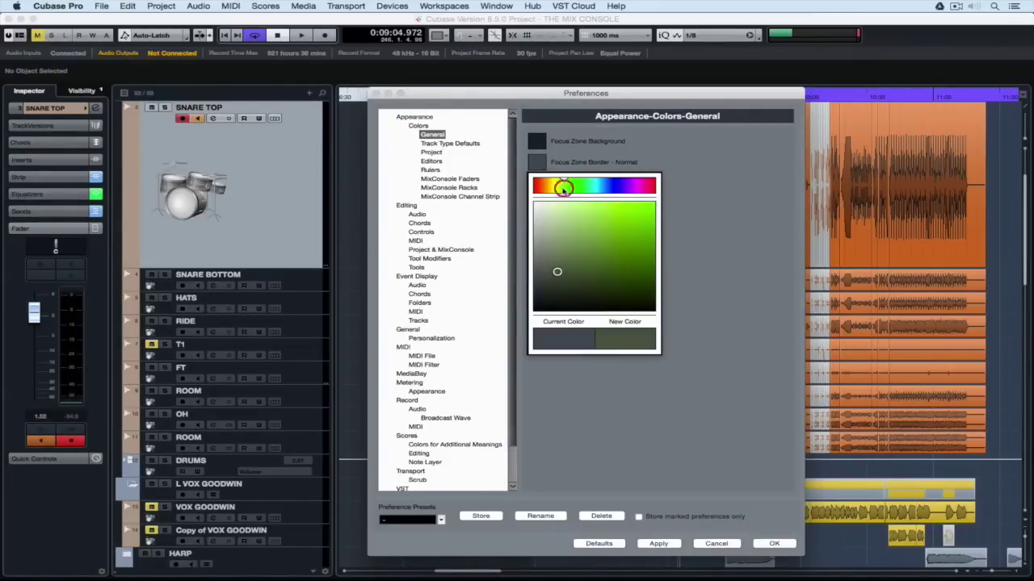
left_click(640, 210)
left_click(717, 216)
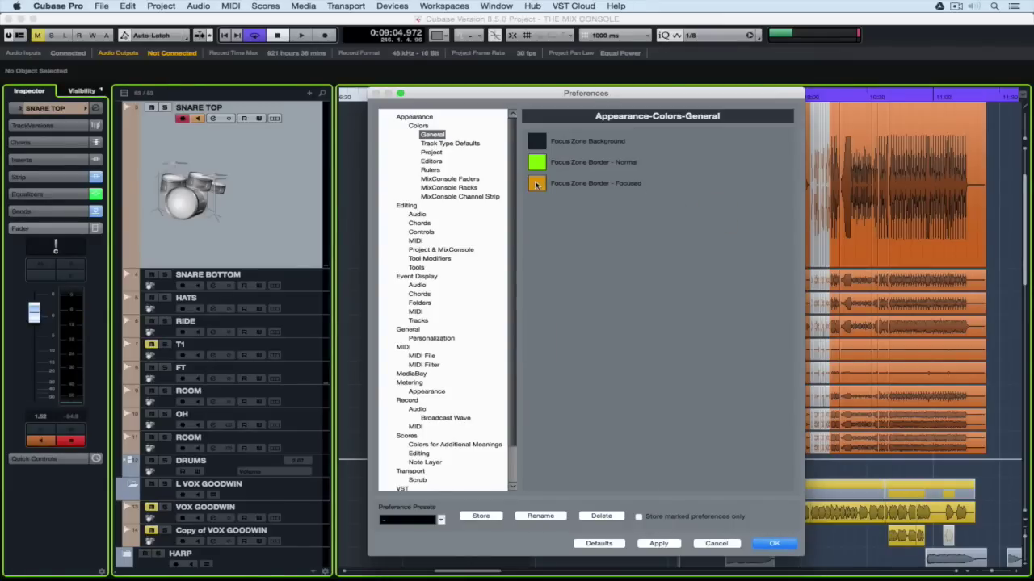
Step: Set the MIDI track type default colour to orange
left_click(451, 143)
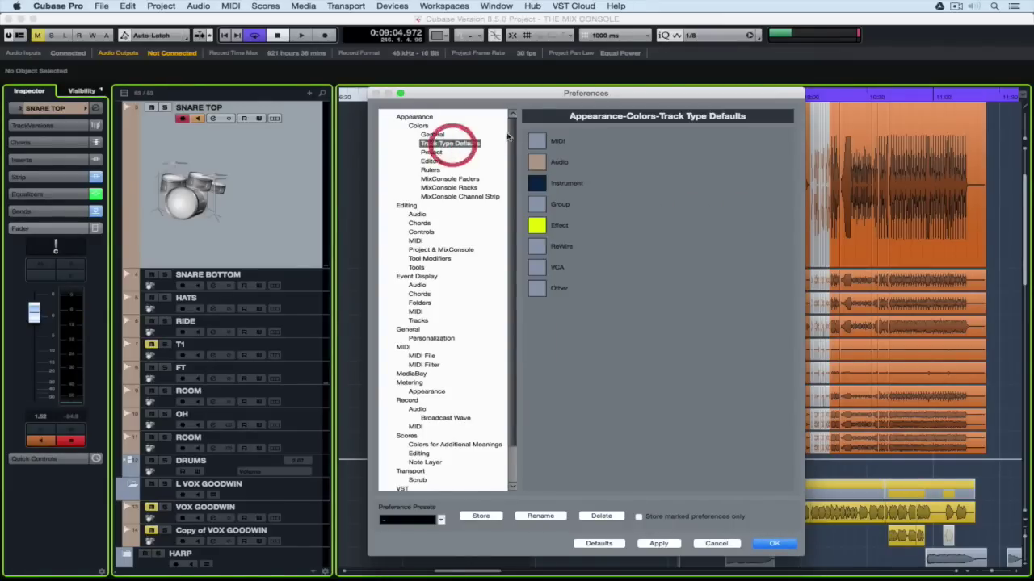
left_click(540, 143)
left_click_drag(613, 160, 539, 162)
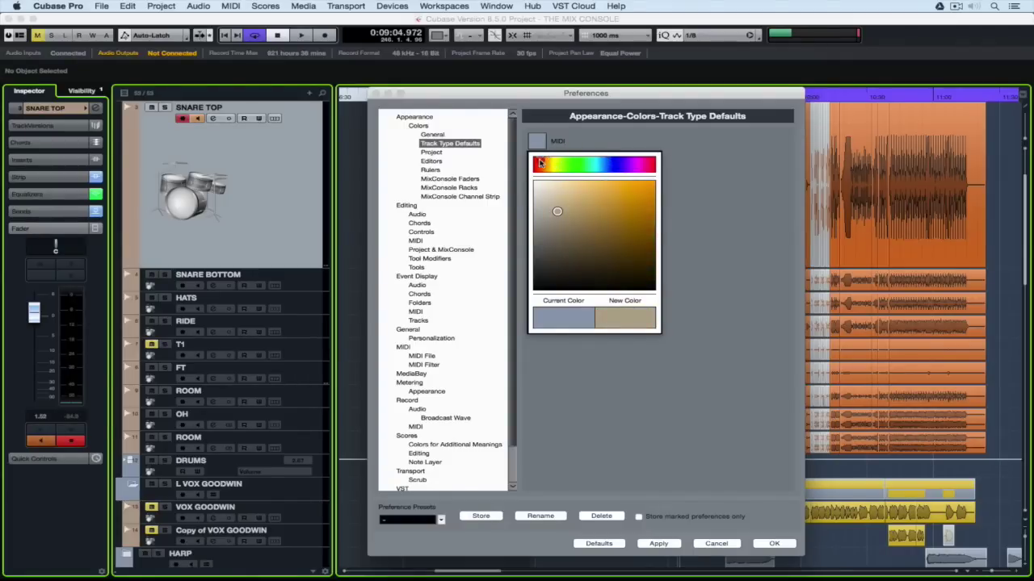
left_click(600, 197)
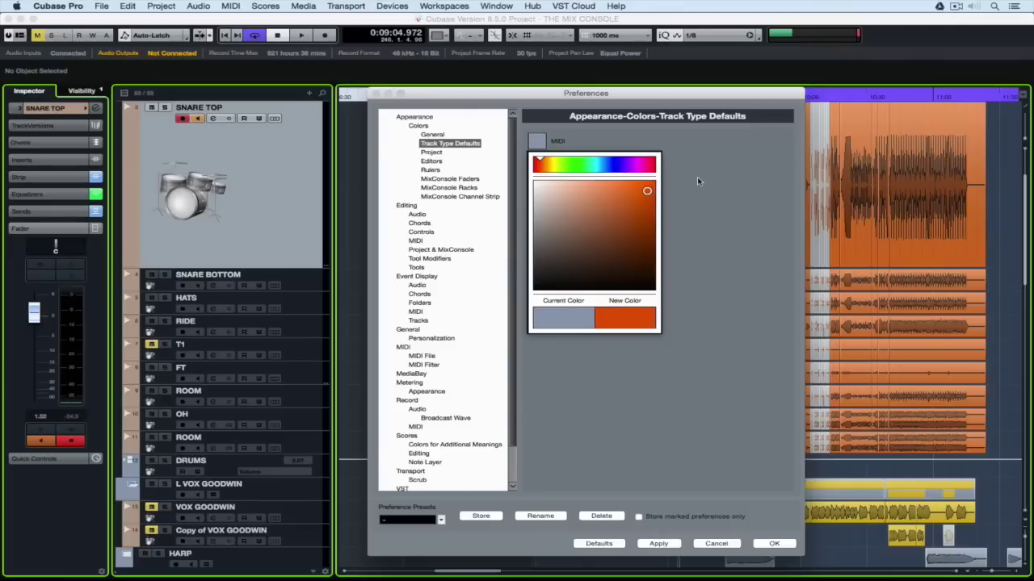
left_click(697, 178)
Step: Set the Audio track type default colour to light blue
left_click(538, 164)
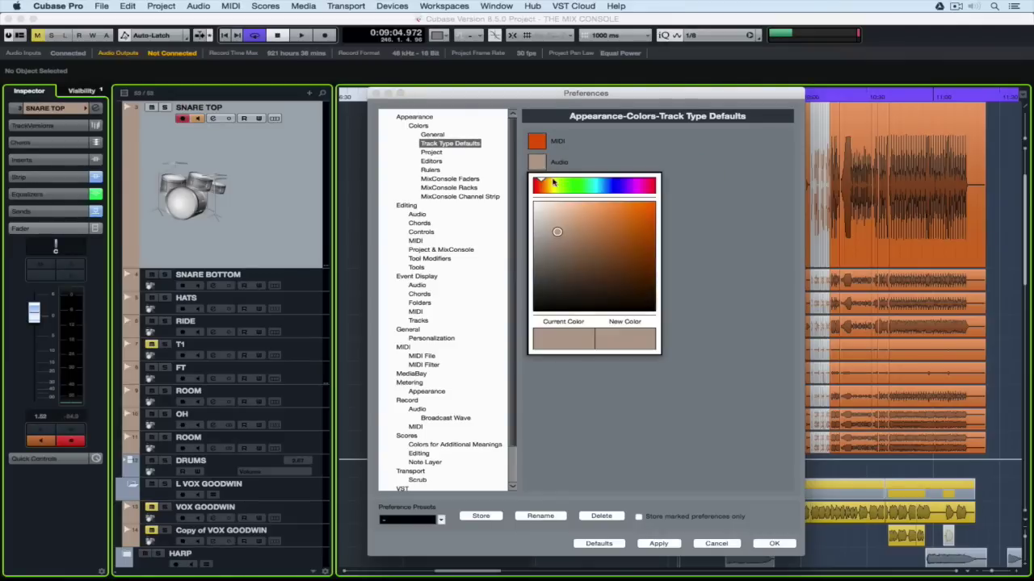
left_click_drag(548, 182, 607, 181)
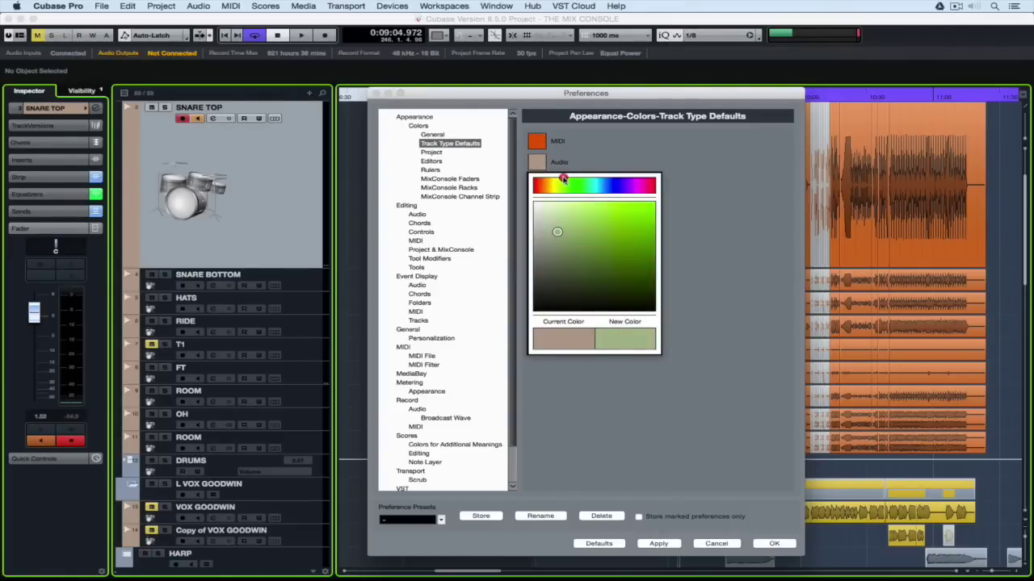
left_click(599, 215)
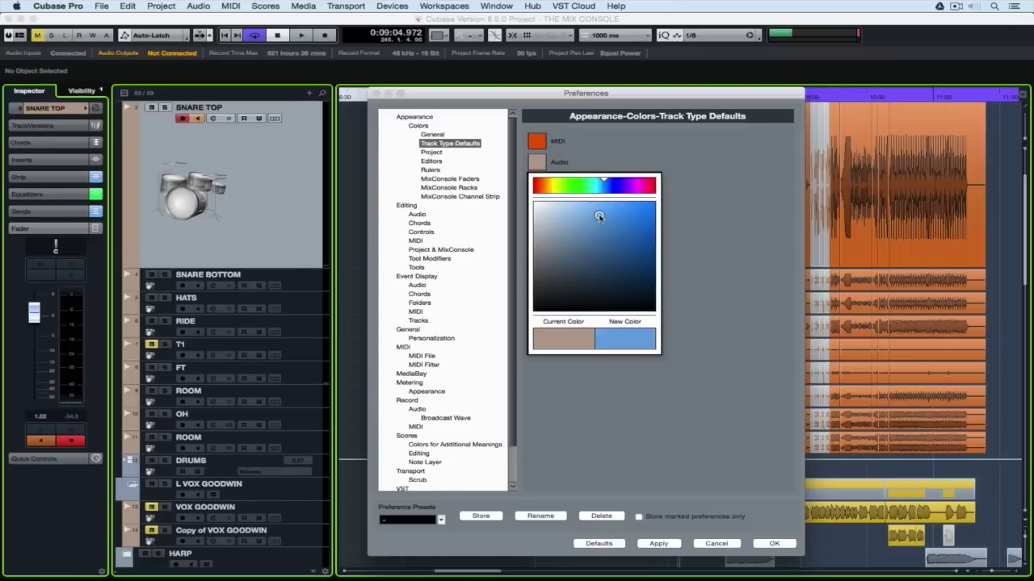
left_click(726, 205)
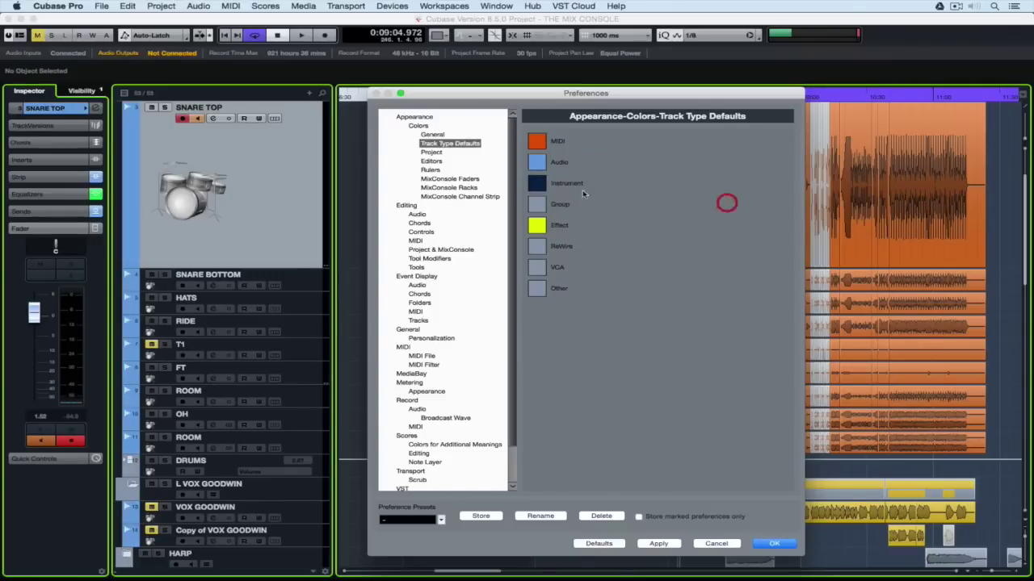
Step: Set the Group track type default colour to cyan
left_click(537, 207)
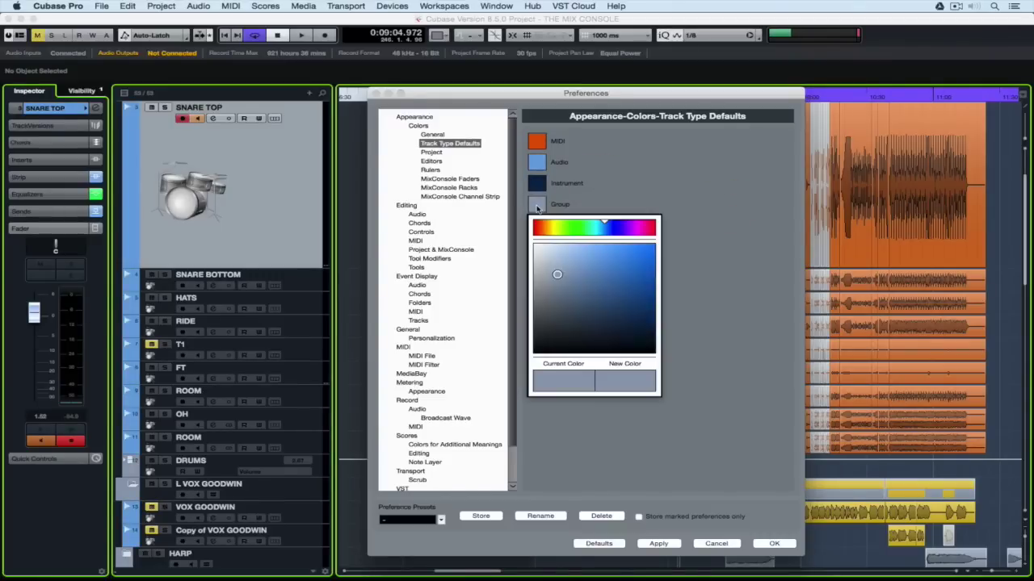
left_click(594, 227)
left_click(625, 247)
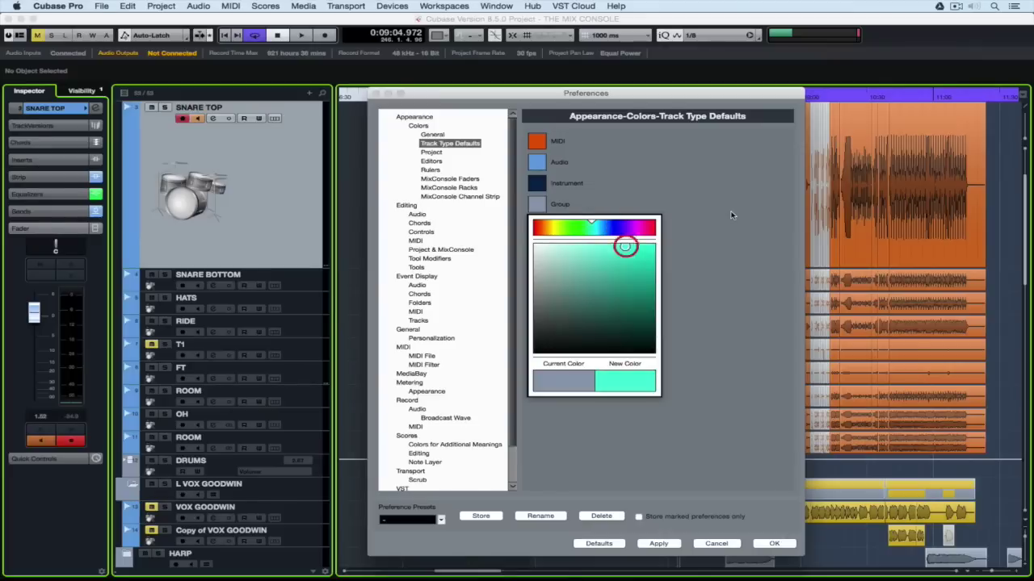
left_click(732, 215)
left_click(434, 152)
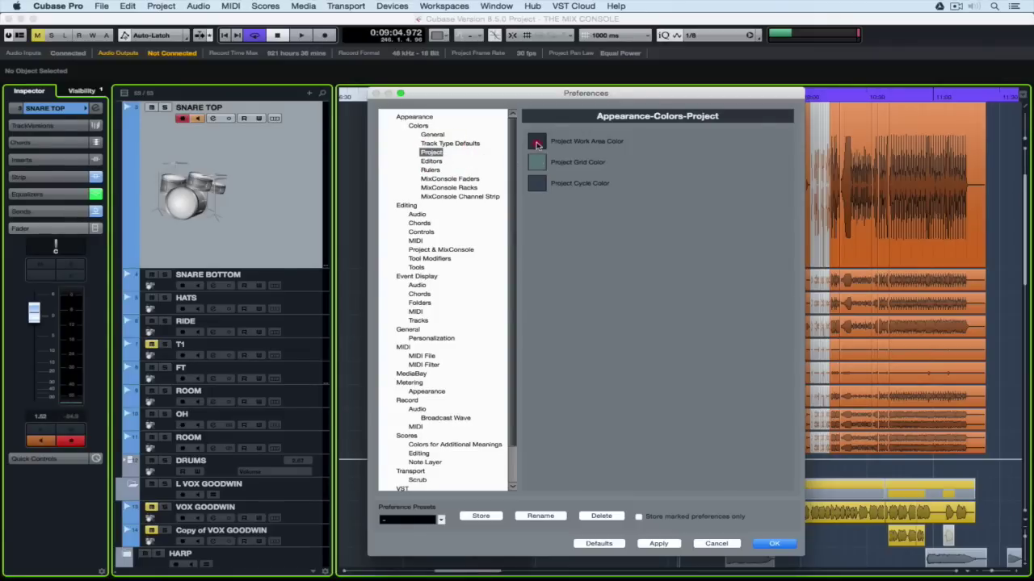
Step: Set the project work area to near-white and the grid to a dark colour
left_click(537, 144)
left_click(539, 186)
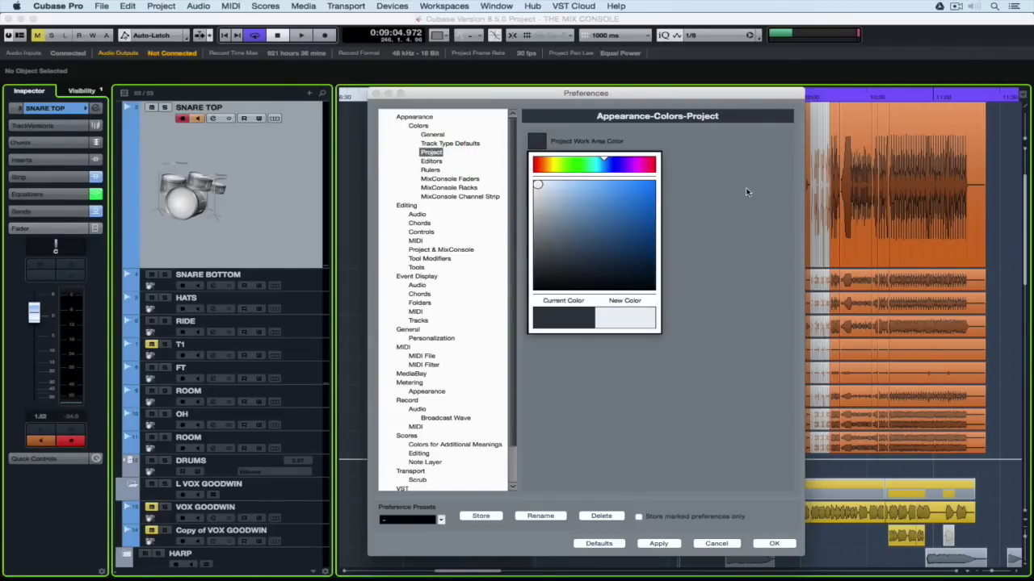
left_click(747, 190)
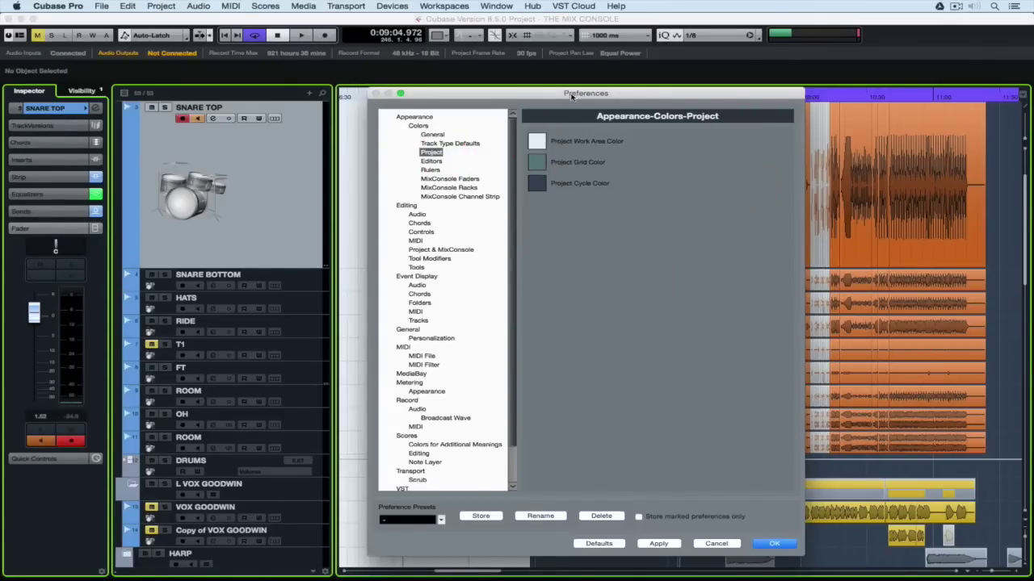
mouse_move(571, 96)
left_mouse_down()
mouse_move(805, 92)
mouse_move(479, 86)
left_mouse_up()
left_click(444, 153)
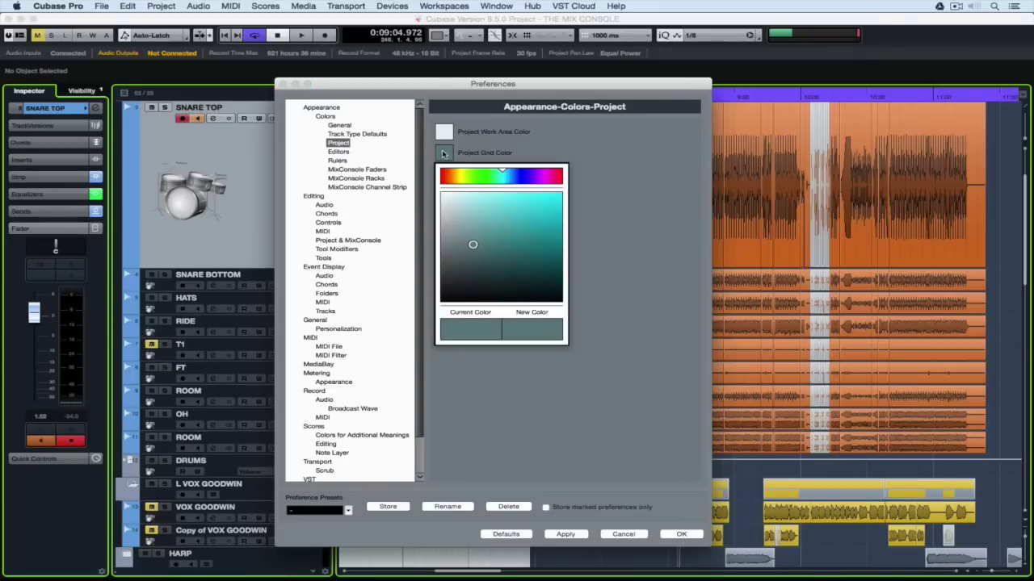
left_click(500, 290)
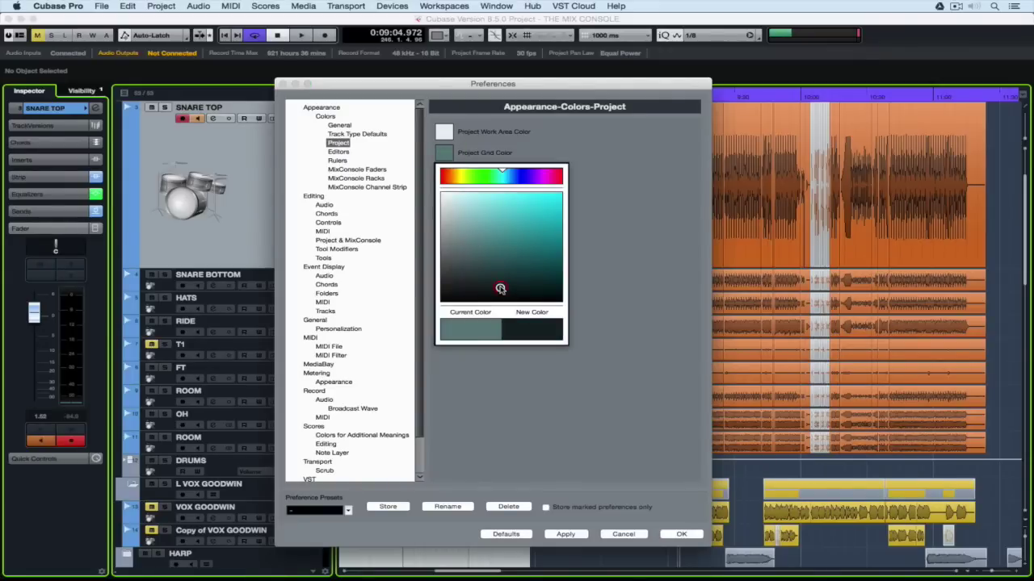
left_click(609, 288)
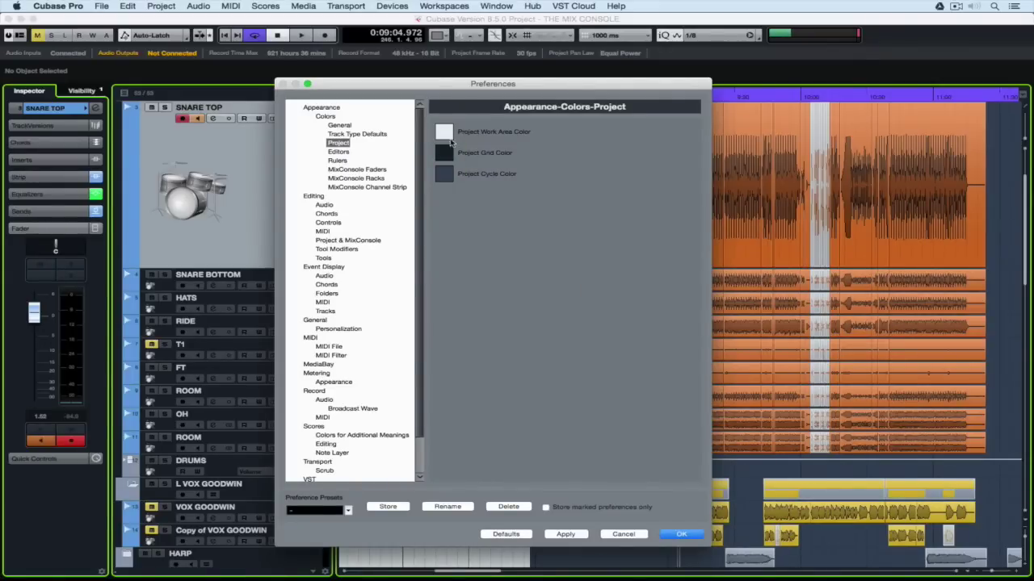
Step: Change the work area to light blue and the cycle region to blue
left_click(444, 132)
left_click(465, 176)
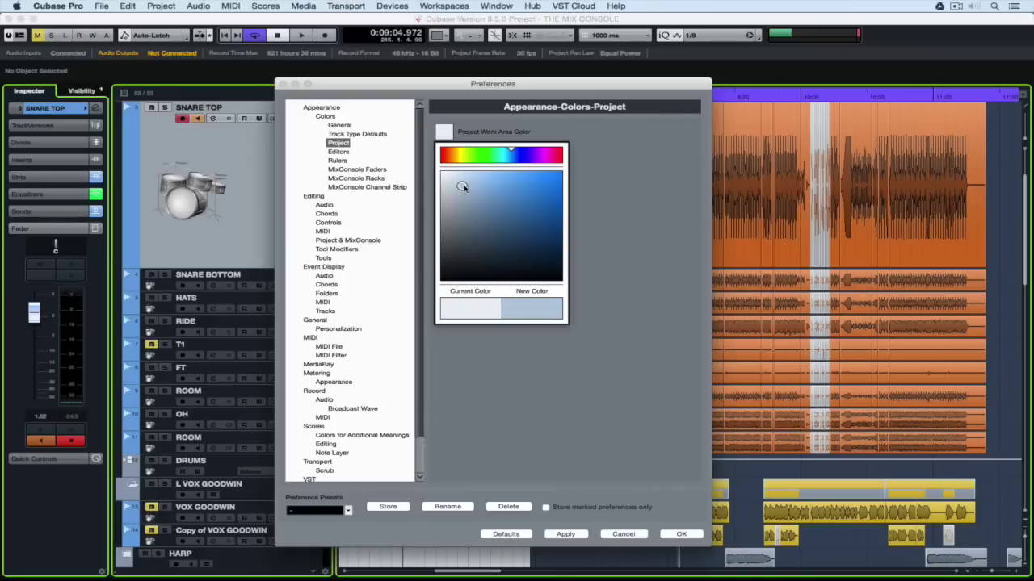
left_click(657, 211)
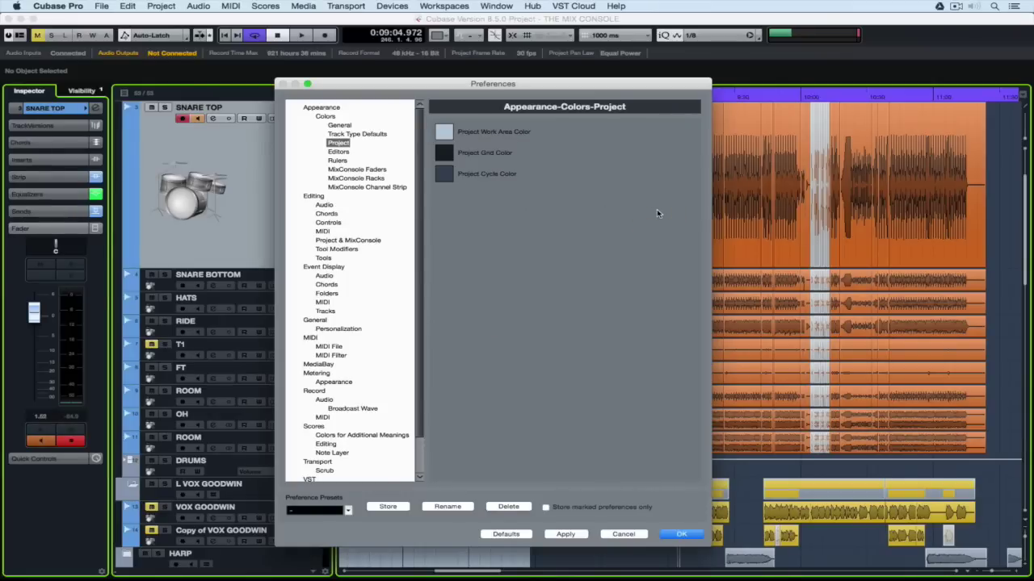
left_click(444, 174)
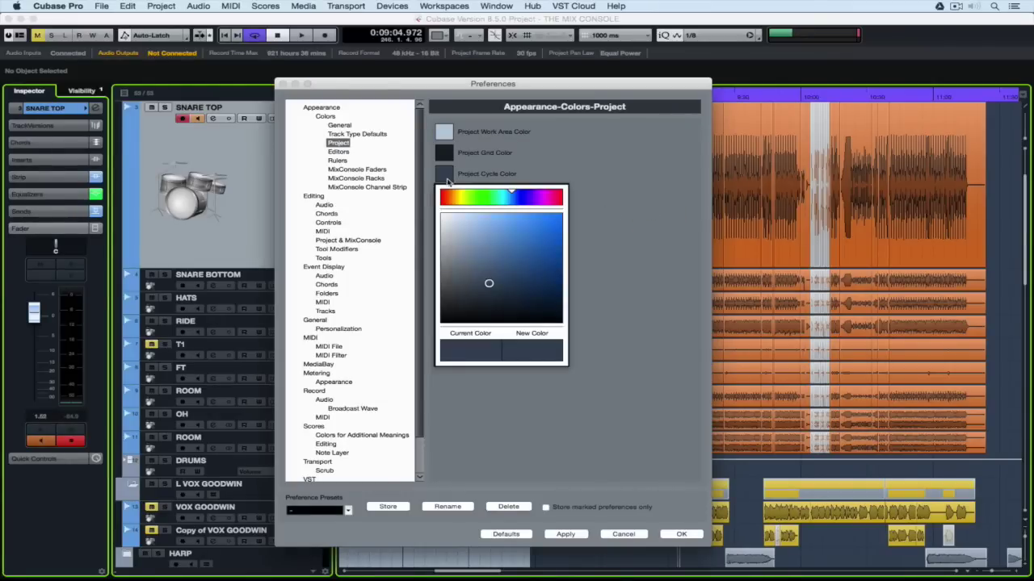
left_click(549, 224)
left_click(607, 223)
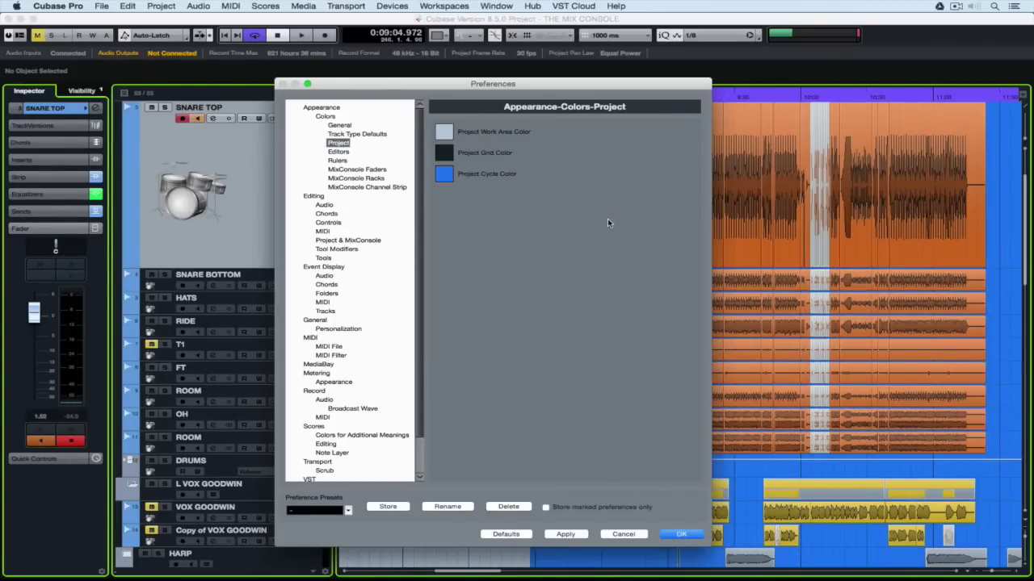
left_click(444, 175)
Step: Lighten the project cycle blue and reopen Preferences from the MixConsole
left_click_drag(550, 222, 484, 234)
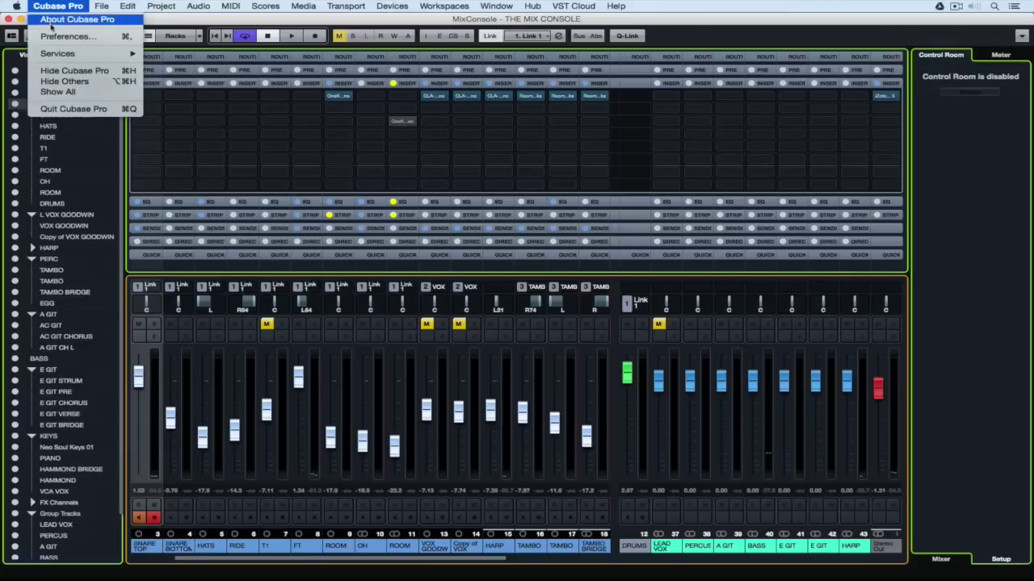
left_click(51, 36)
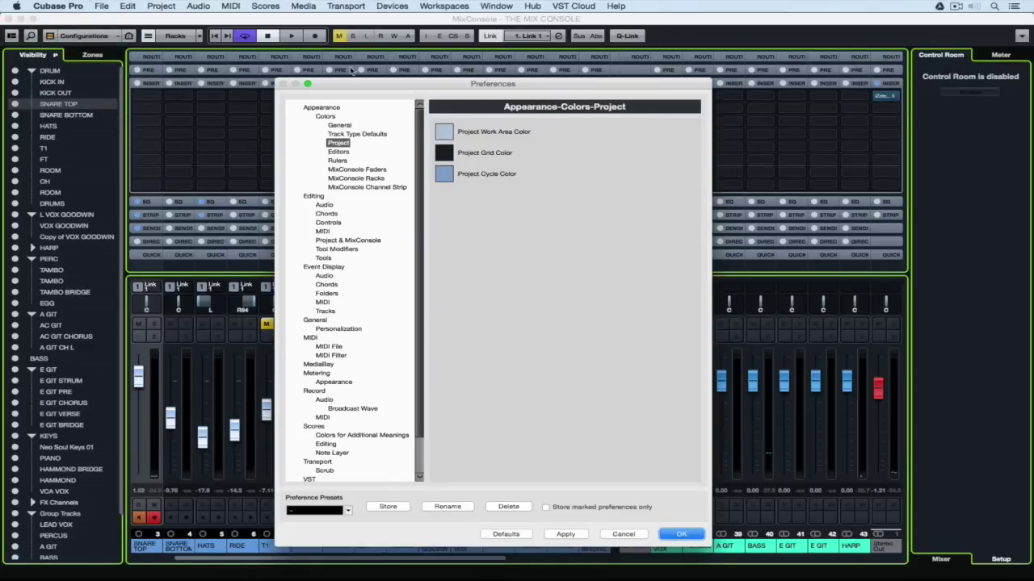
left_click_drag(349, 85, 629, 51)
Step: Set the MixConsole Audio Channel fader colour to pale green
left_click(652, 143)
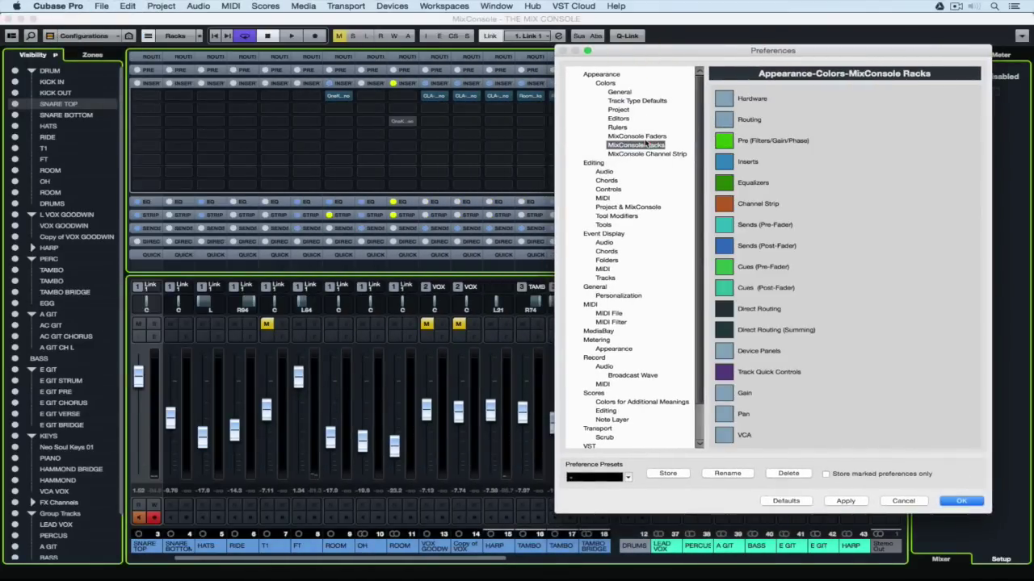
left_click(655, 137)
scroll(658, 130, "down", 2)
scroll(661, 123, "down", 3)
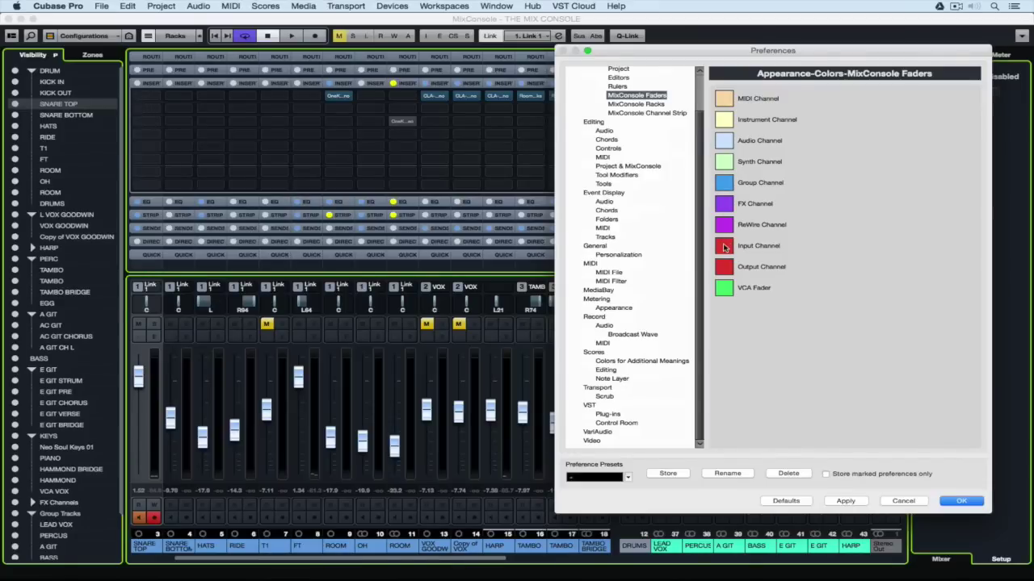
left_click(724, 139)
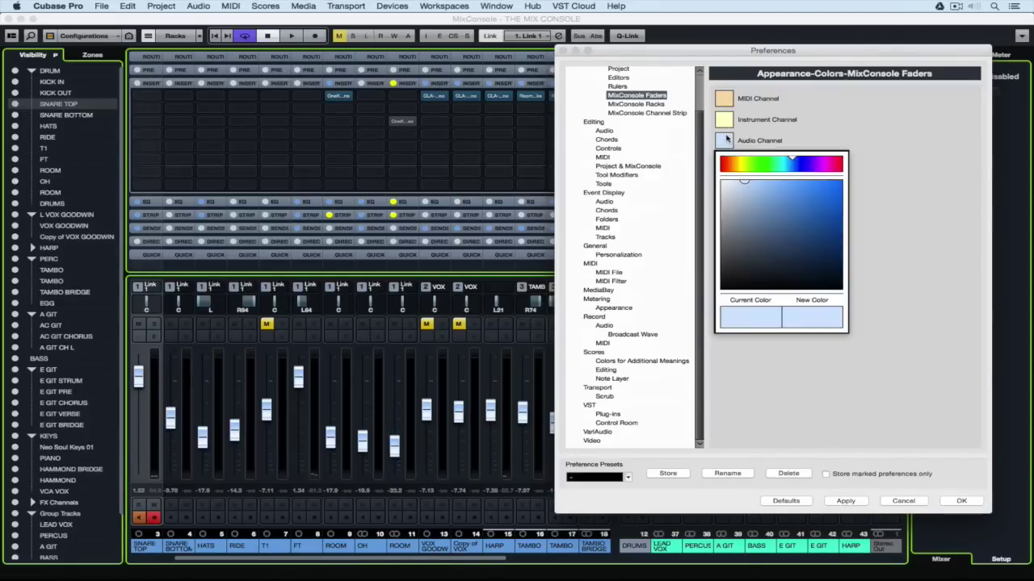
left_click(905, 281)
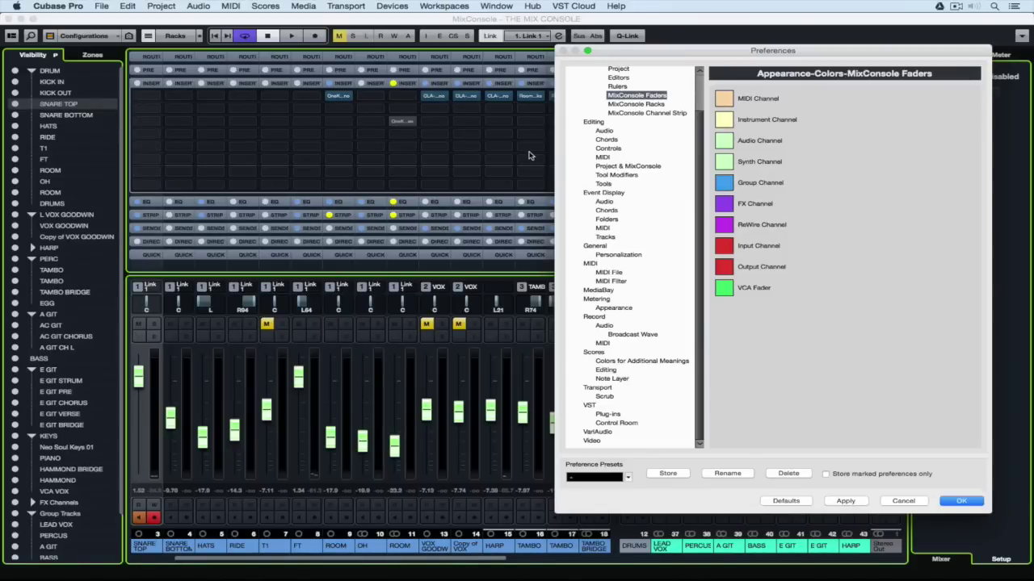
Step: Load the CURRENT PRESET preference preset and close Preferences with OK
left_click(638, 113)
left_click(598, 477)
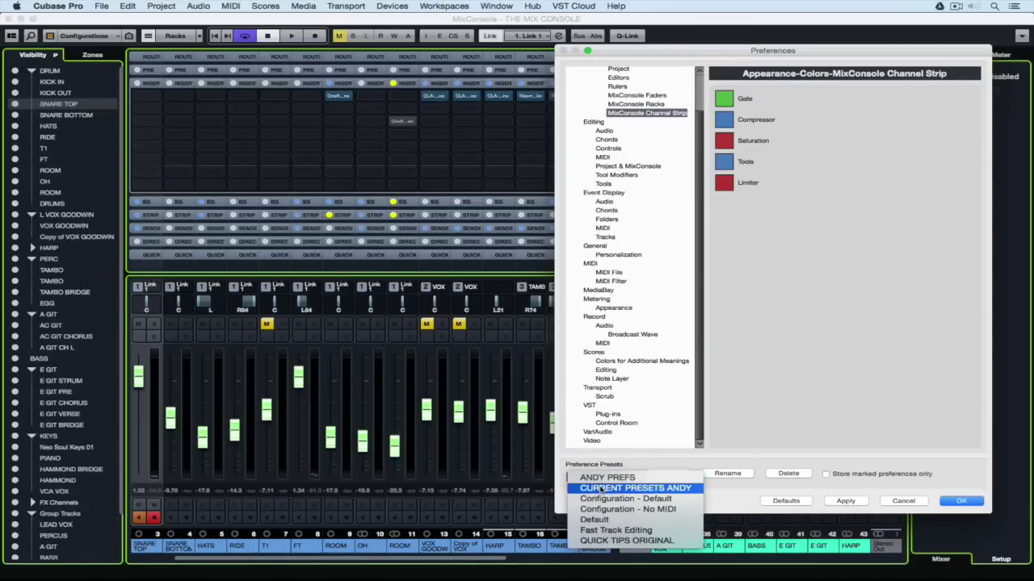
left_click(602, 490)
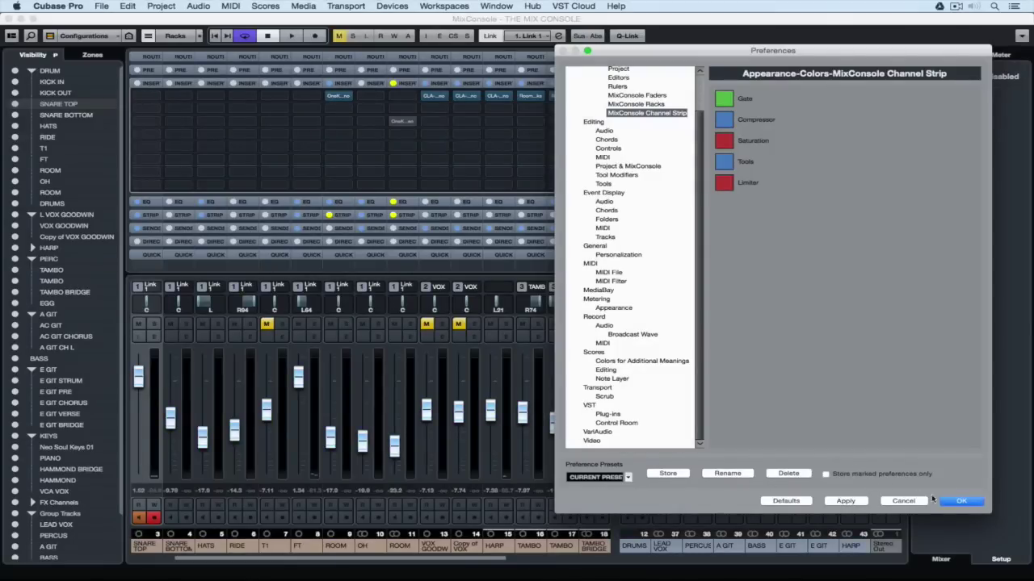
left_click(968, 502)
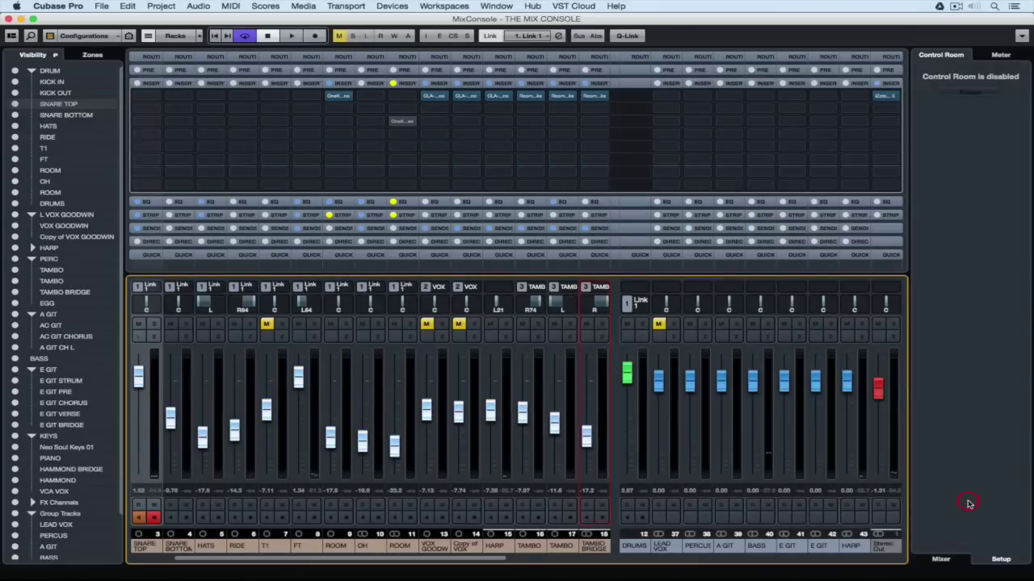